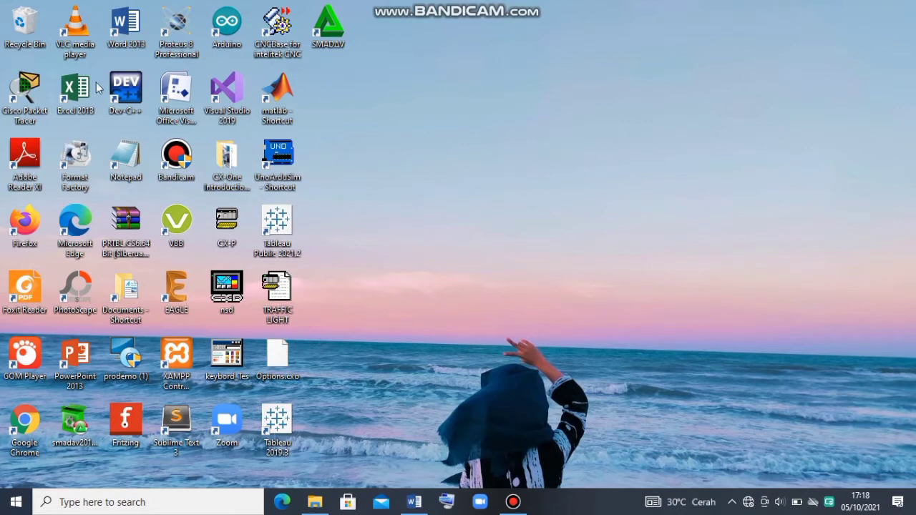
# - Launch Cisco Packet Tracer and place a PT-Switch in the upper part of the empty workspace
pyautogui.doubleClick(34, 83)
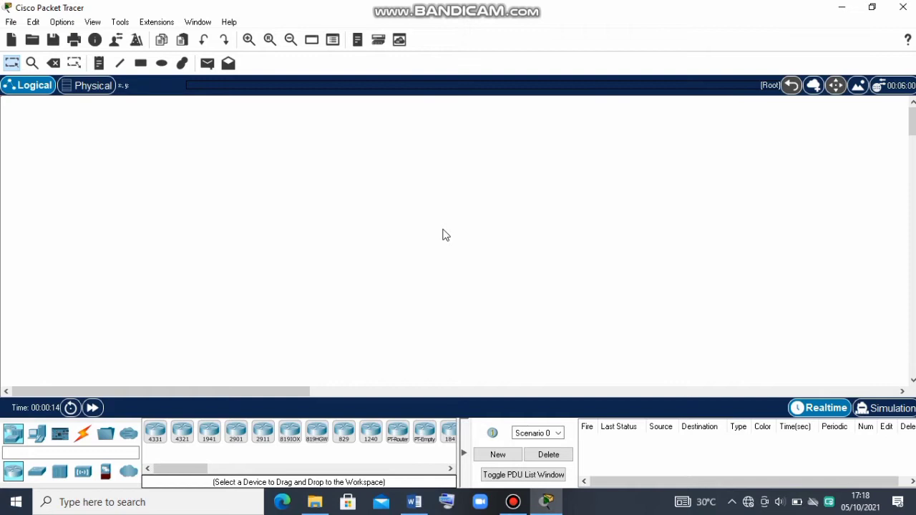
pyautogui.click(35, 474)
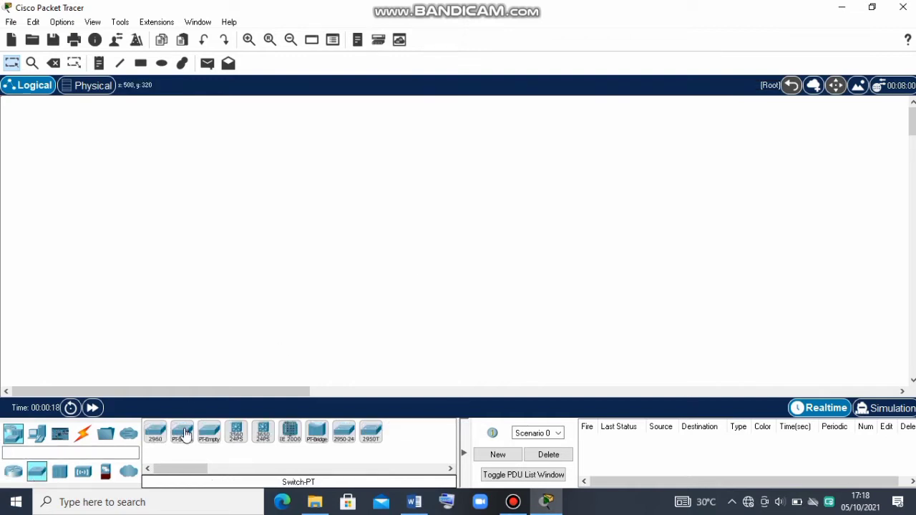
pyautogui.moveTo(184, 434); pyautogui.dragTo(328, 185)
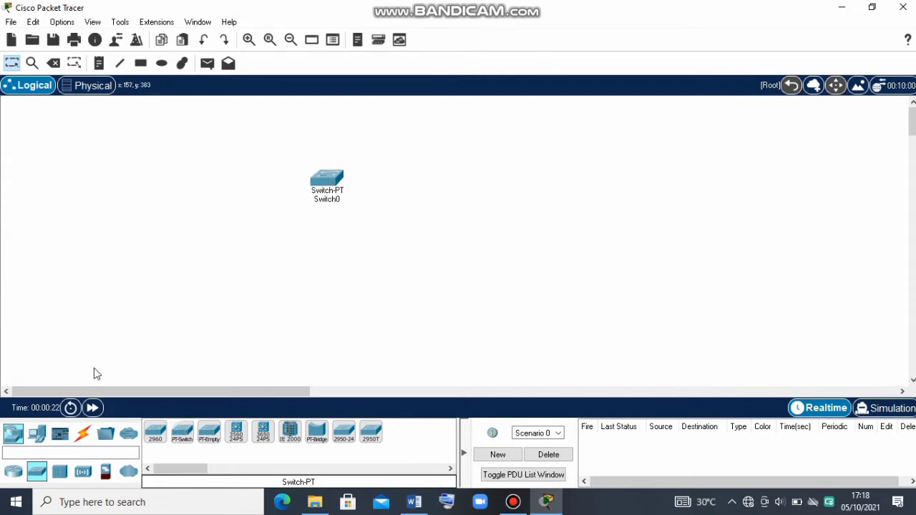
# - Place three PCs in a horizontal row below the switch
pyautogui.click(39, 435)
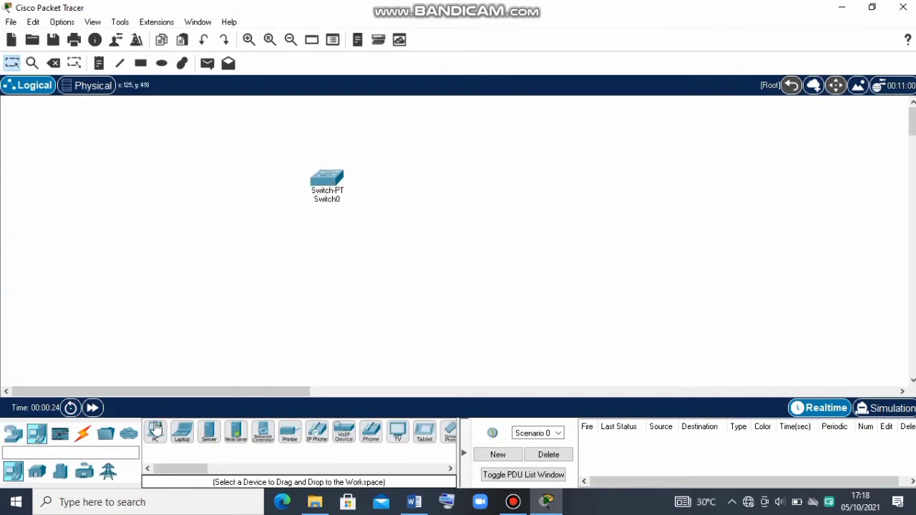
pyautogui.moveTo(155, 430); pyautogui.dragTo(230, 280)
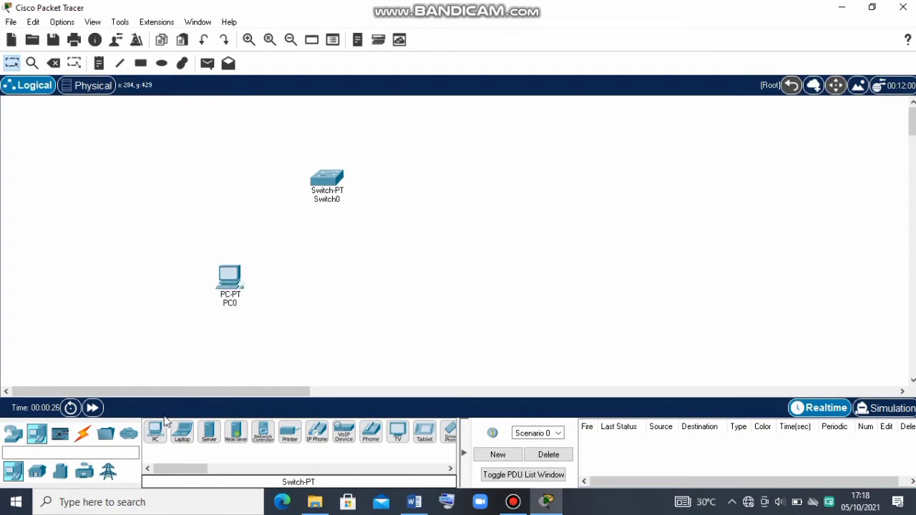
pyautogui.moveTo(155, 430); pyautogui.dragTo(335, 282)
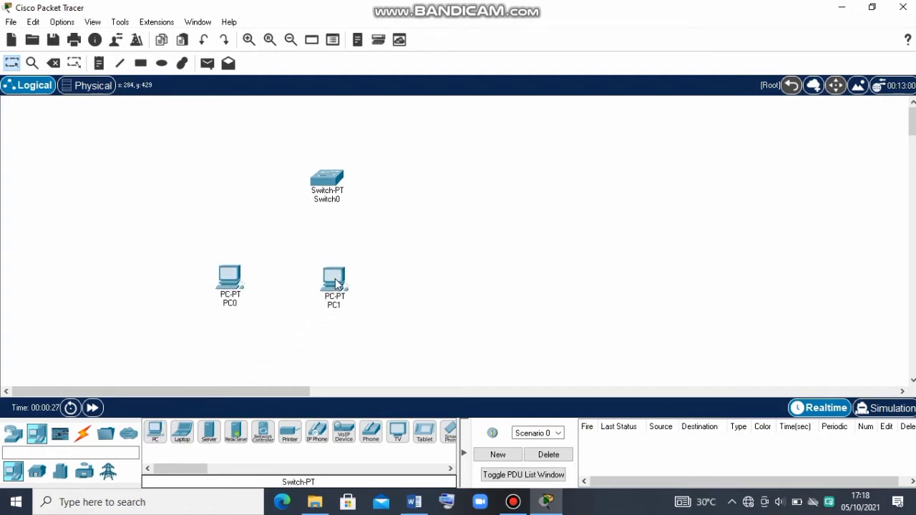
pyautogui.moveTo(155, 430); pyautogui.dragTo(452, 286)
# - Rename the first PC in the row as Komputer 1
pyautogui.click(228, 305)
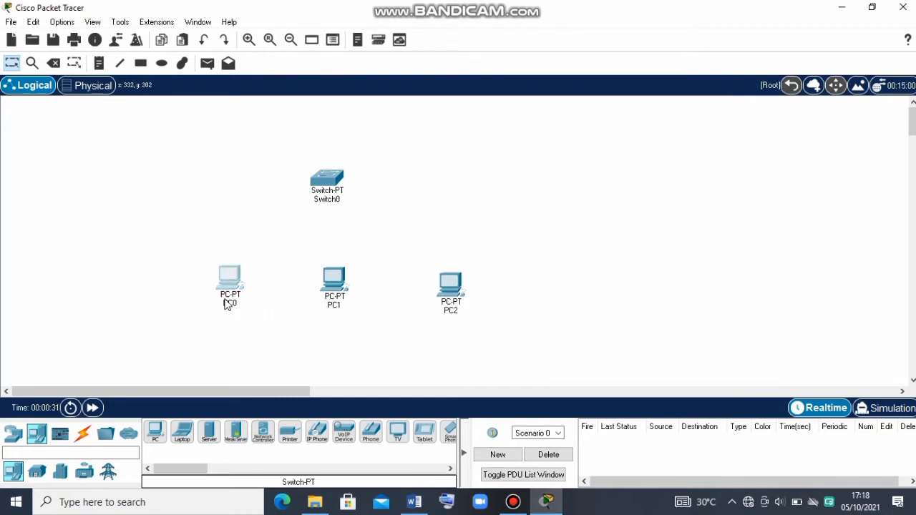
pyautogui.moveTo(235, 305); pyautogui.dragTo(212, 307)
pyautogui.press('capslock')
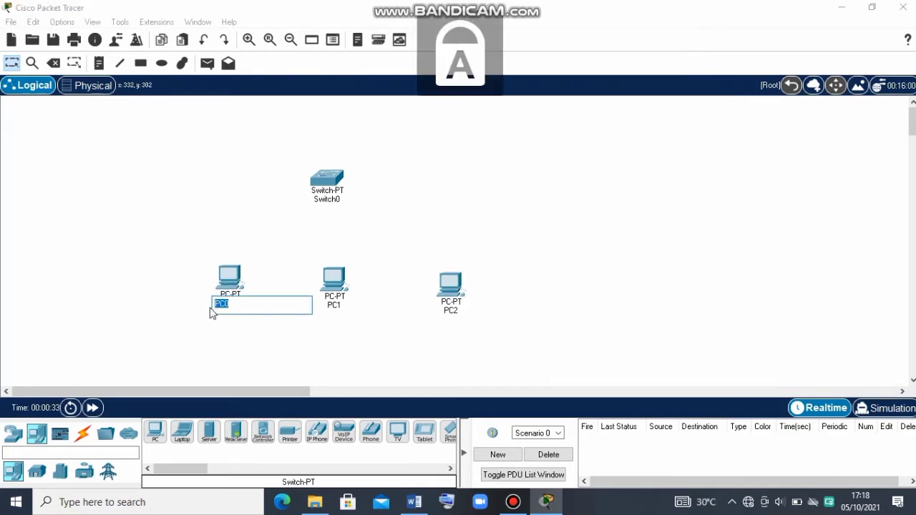
pyautogui.write('K')
pyautogui.press('capslock')
pyautogui.write('om')
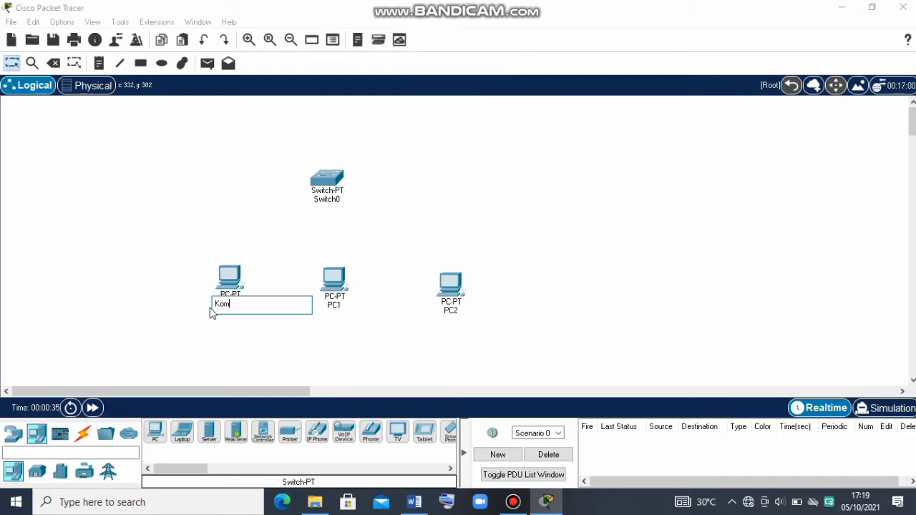
pyautogui.write('puter 1')
pyautogui.press('Return')
# - Rename the middle PC as Komputer 2
pyautogui.click(335, 306)
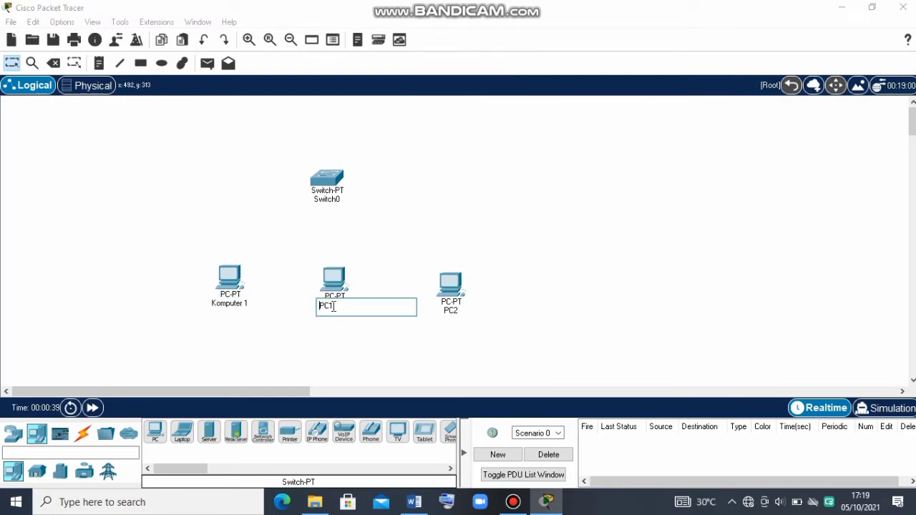
pyautogui.moveTo(338, 306); pyautogui.dragTo(308, 310)
pyautogui.press('capslock')
pyautogui.write('K')
pyautogui.press('capslock')
pyautogui.write('om')
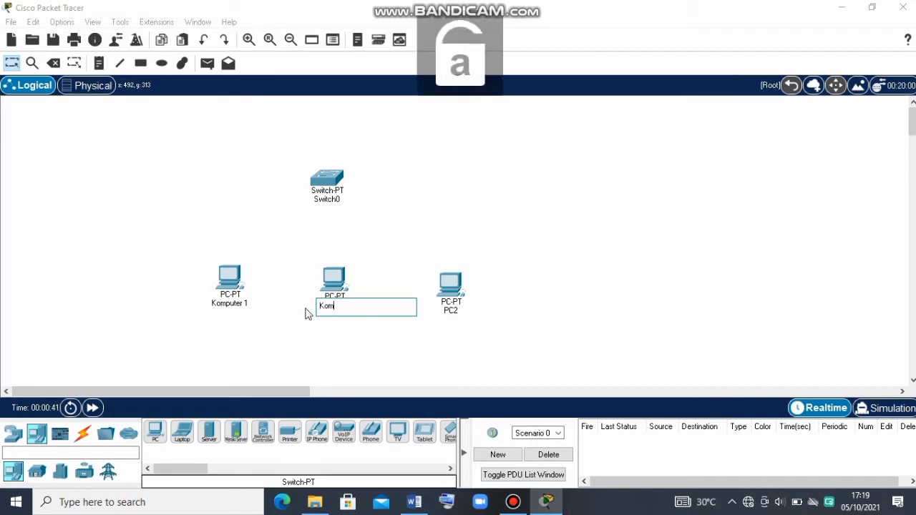
pyautogui.write('puter 2')
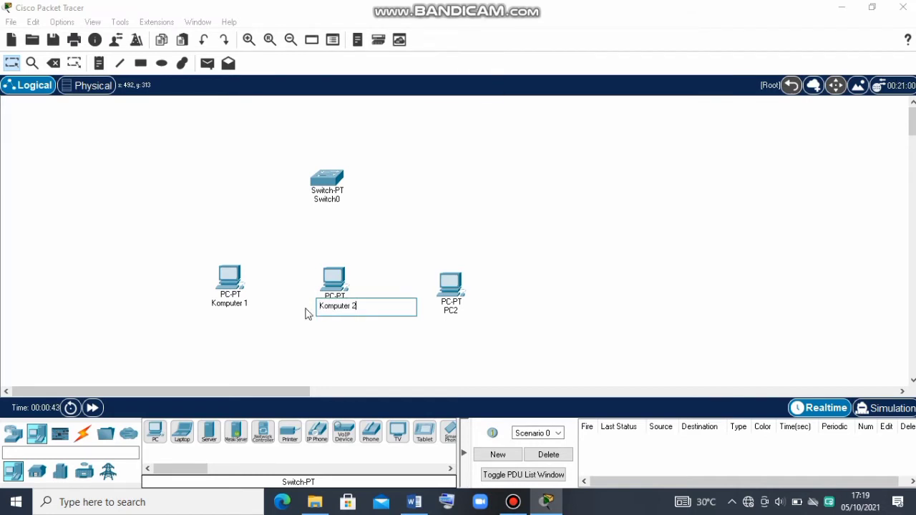
pyautogui.press('Return')
# - Rename the third PC in the row as Komputer 3
pyautogui.click(450, 317)
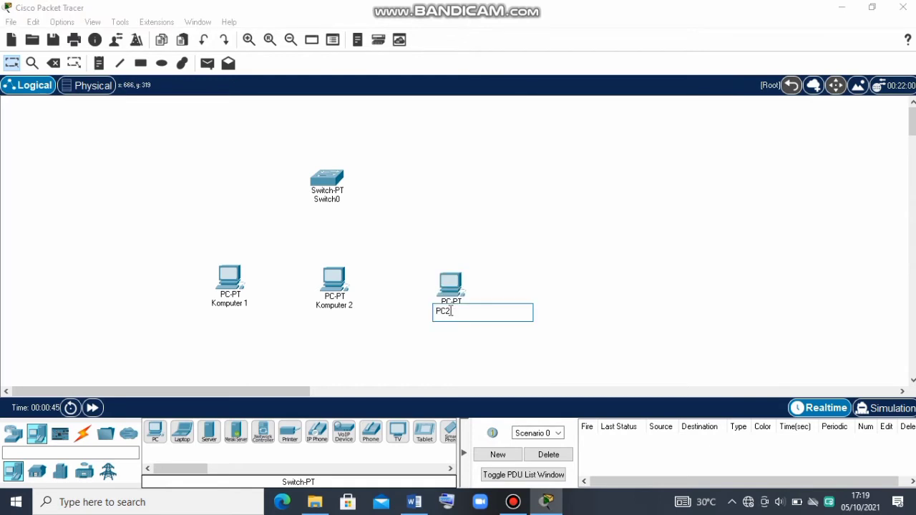
pyautogui.moveTo(462, 313); pyautogui.dragTo(430, 313)
pyautogui.press('capslock')
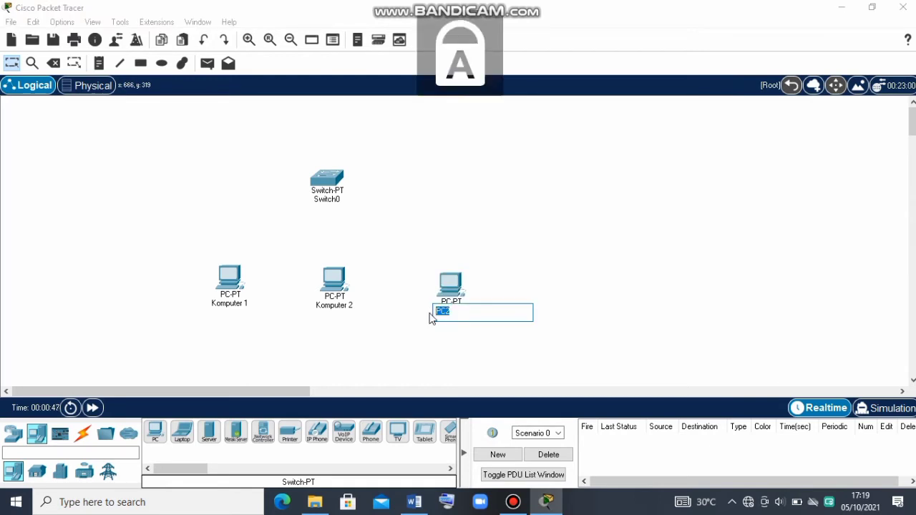
pyautogui.write('K')
pyautogui.press('capslock')
pyautogui.write('omputer 3')
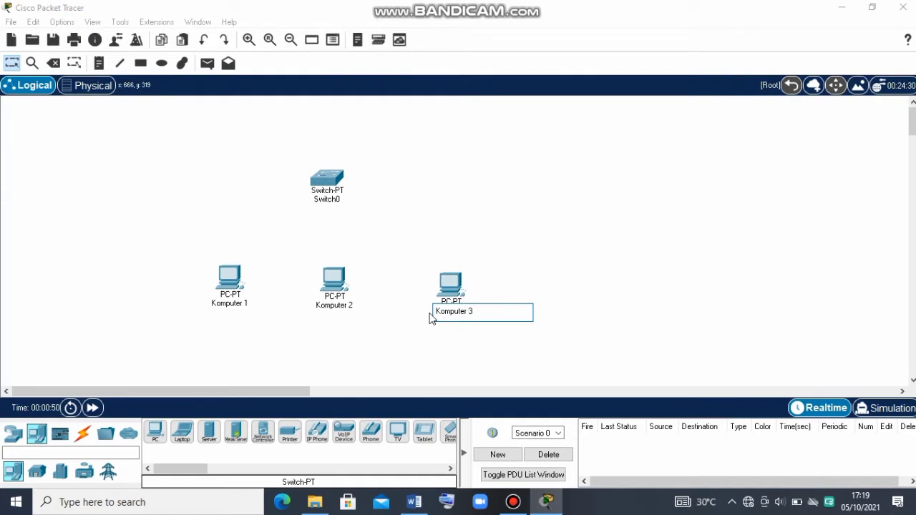
pyautogui.click(344, 346)
# - Align Komputer 2 under the switch and move Komputer 3 closer to it
pyautogui.moveTo(342, 286); pyautogui.dragTo(333, 286)
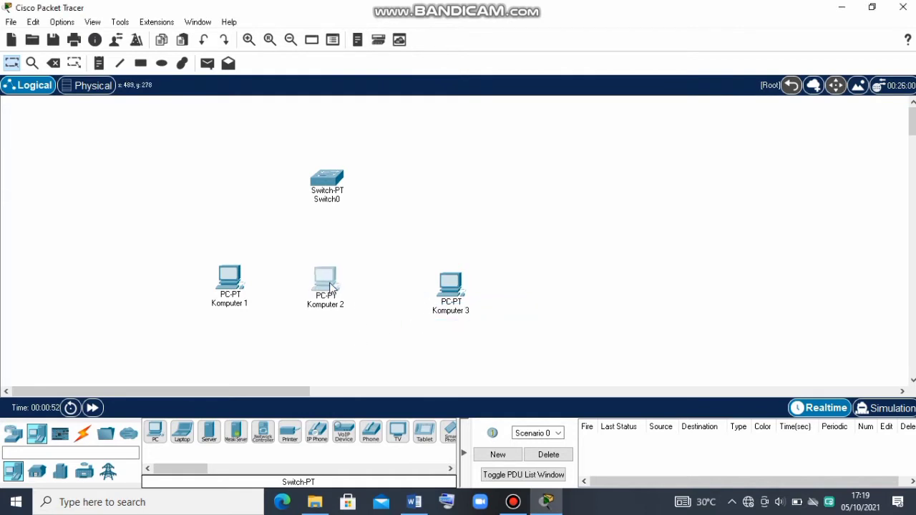
pyautogui.click(453, 287)
pyautogui.moveTo(456, 288); pyautogui.dragTo(435, 286)
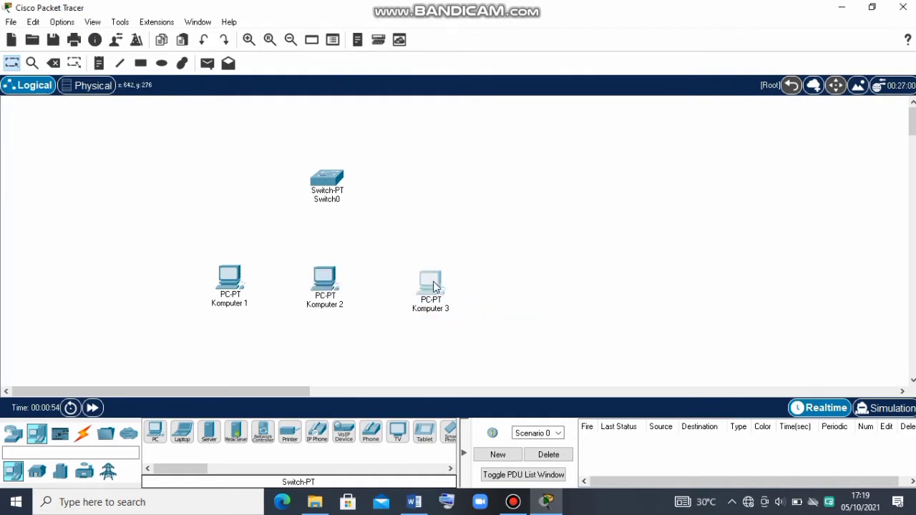
# - Connect Komputer 1's FastEthernet0 to the switch's FastEthernet0/1 with a Copper Straight-Through cable
pyautogui.click(75, 439)
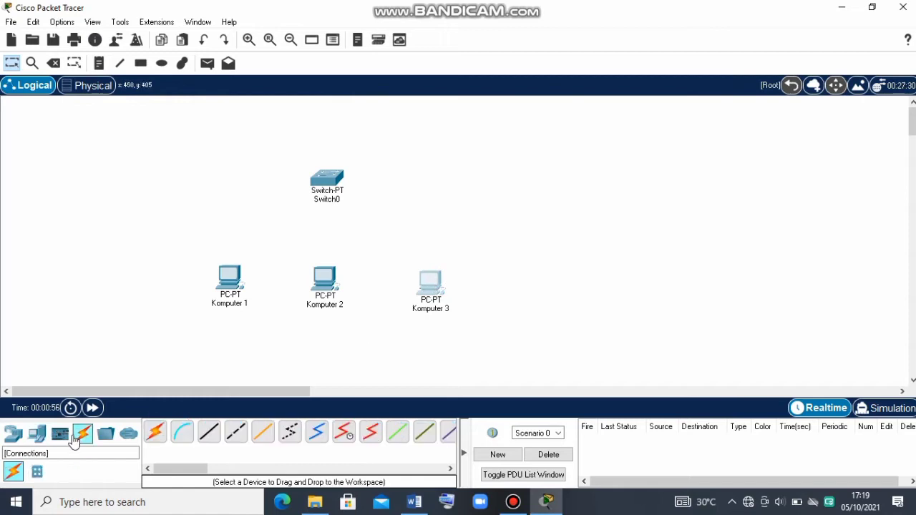
pyautogui.click(209, 433)
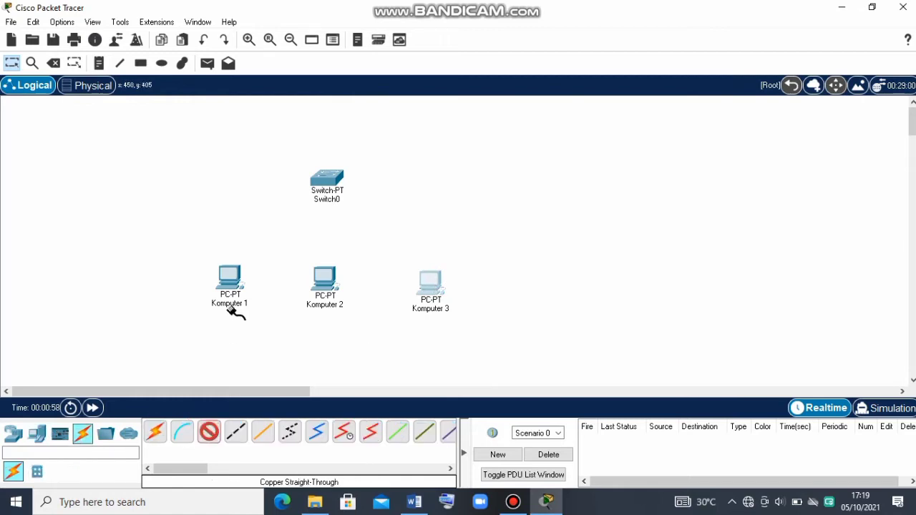
pyautogui.click(228, 273)
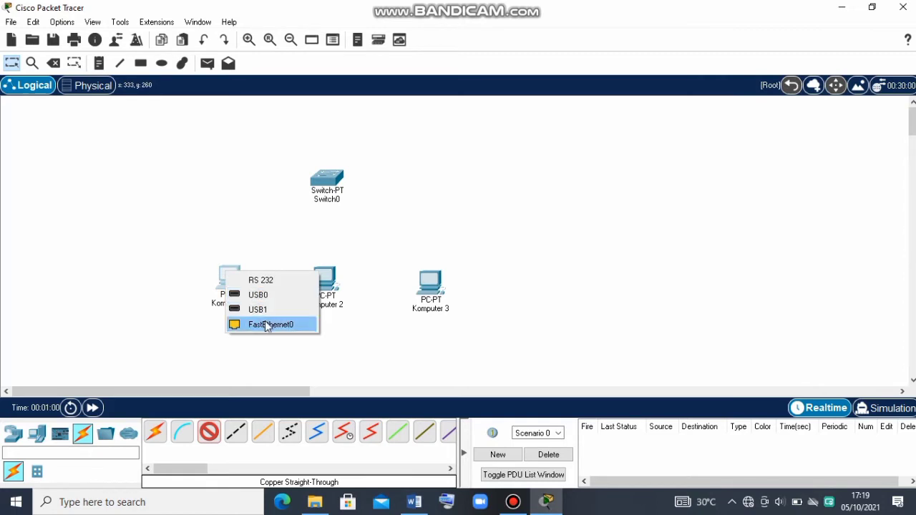
pyautogui.click(289, 337)
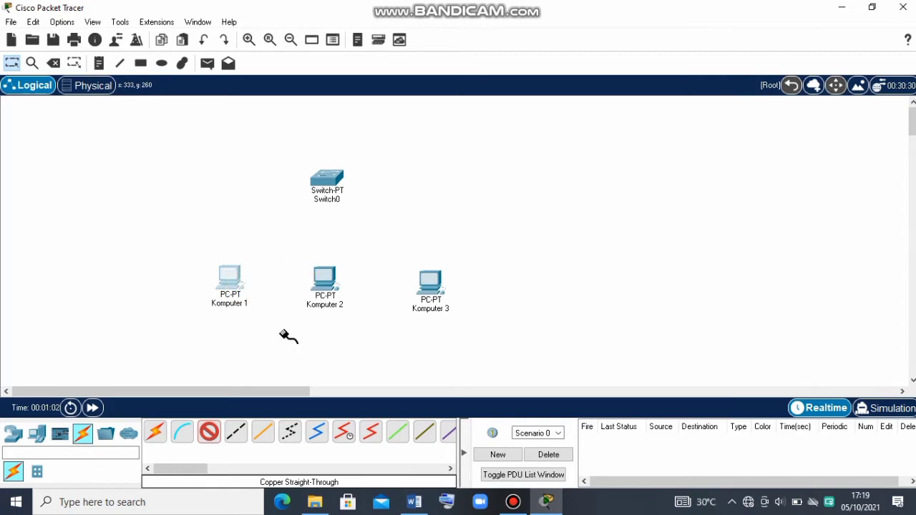
pyautogui.click(228, 274)
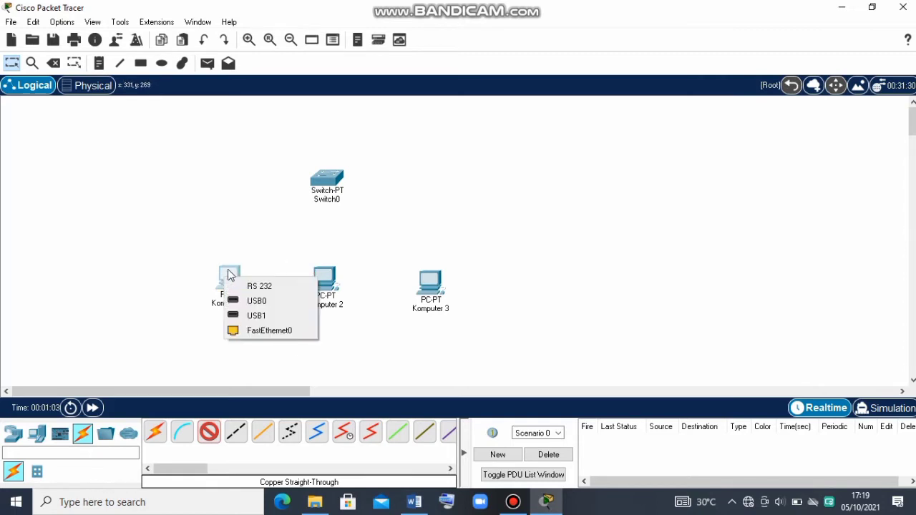
pyautogui.click(266, 330)
pyautogui.click(323, 178)
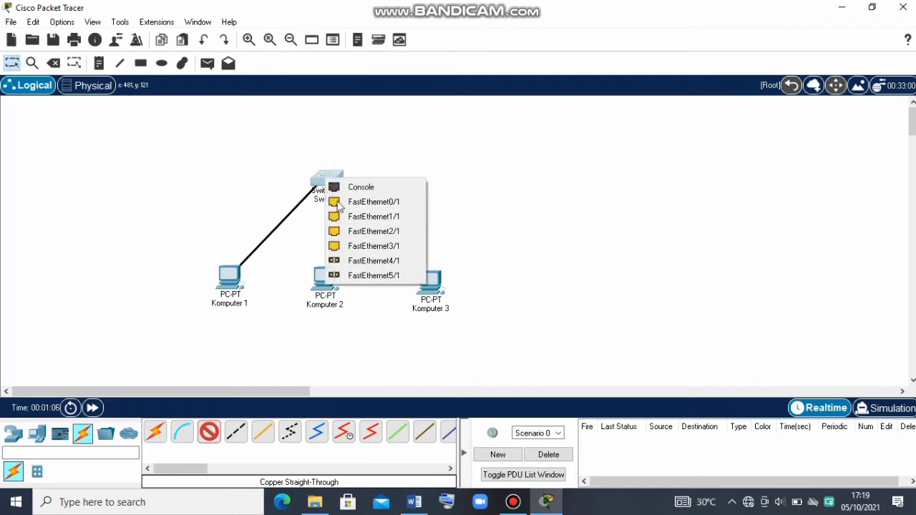
pyautogui.click(352, 201)
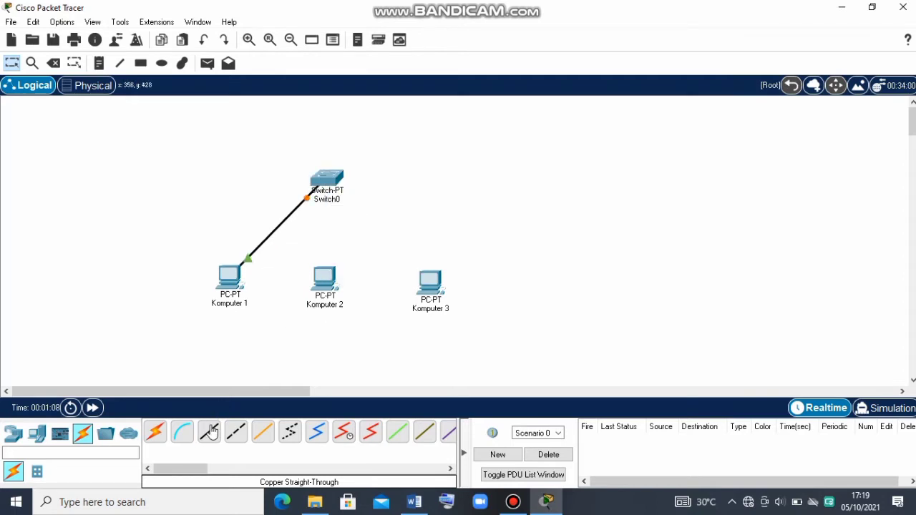
# - Connect Komputer 2's FastEthernet0 to the switch's FastEthernet1/1 with a Copper Straight-Through cable
pyautogui.click(322, 278)
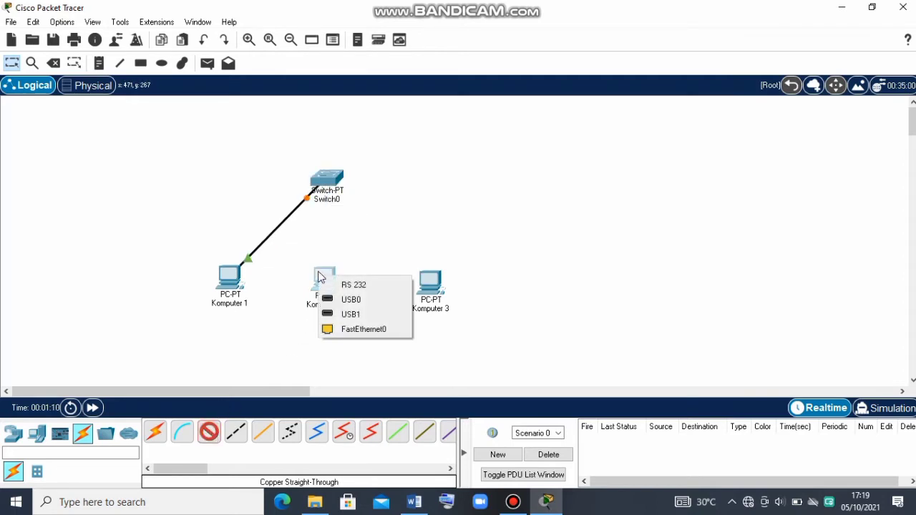
pyautogui.click(349, 329)
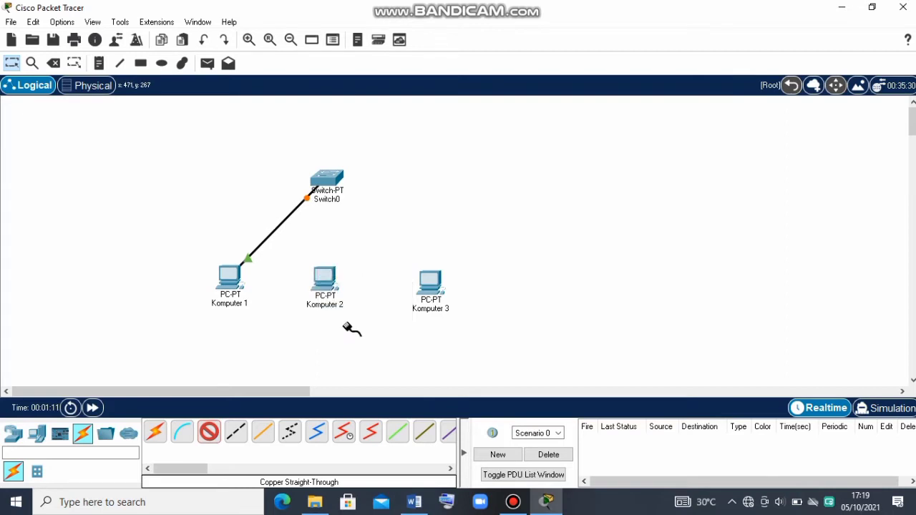
pyautogui.click(331, 177)
pyautogui.click(362, 196)
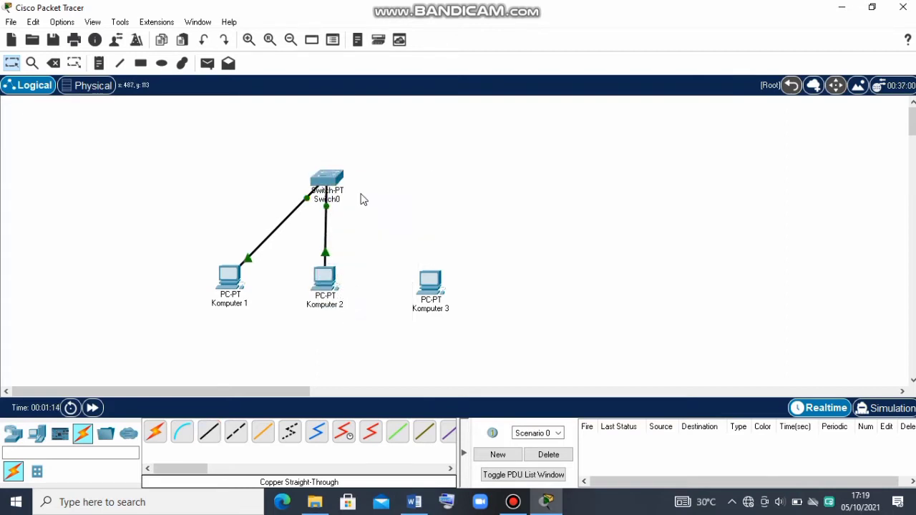
# - Connect Komputer 3's FastEthernet0 to the switch's FastEthernet2/1 with a Copper Straight-Through cable, and move the outer PCs closer to Komputer 2
pyautogui.click(212, 434)
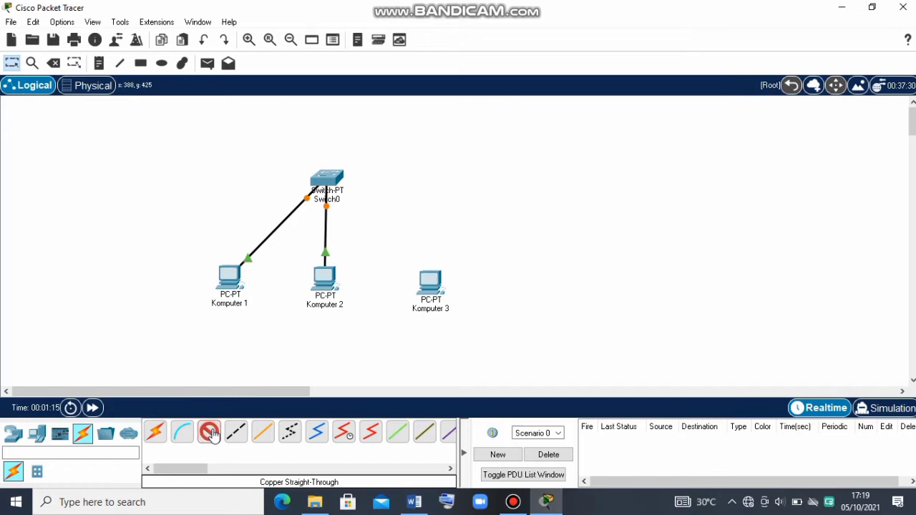
pyautogui.click(423, 284)
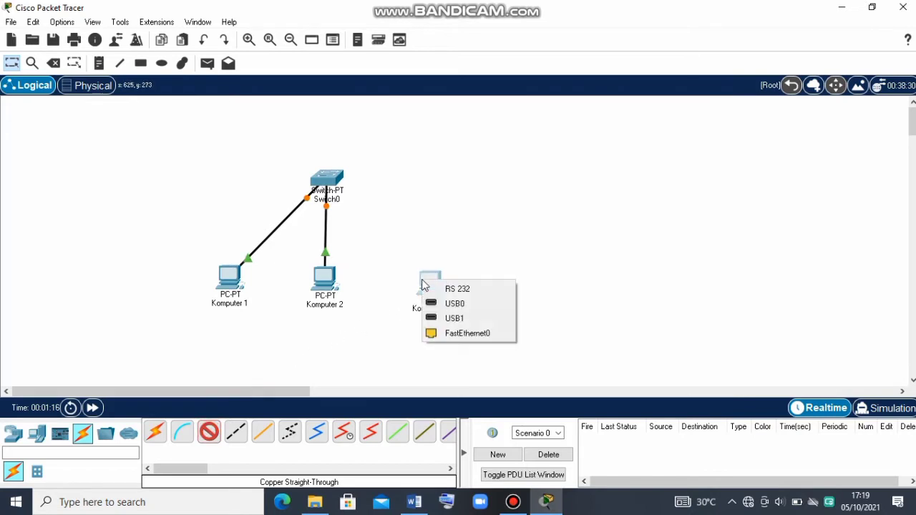
pyautogui.click(433, 332)
pyautogui.click(333, 180)
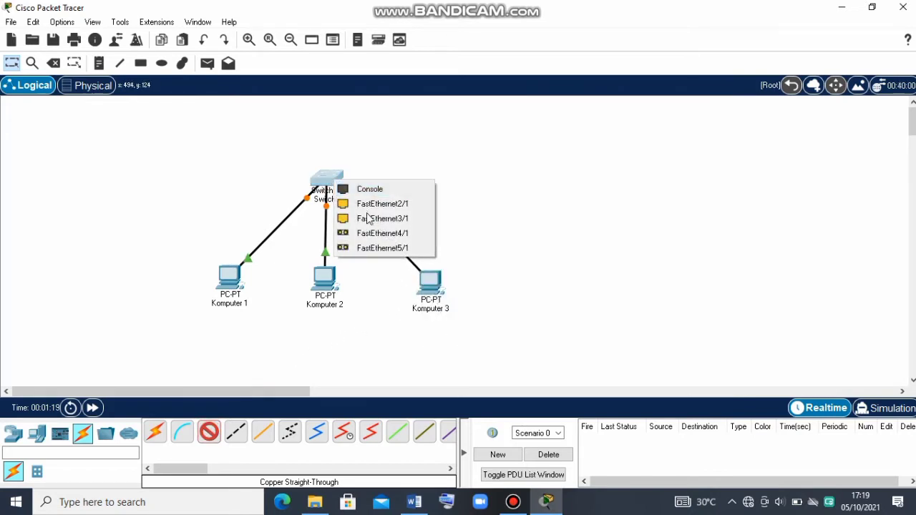
pyautogui.click(370, 208)
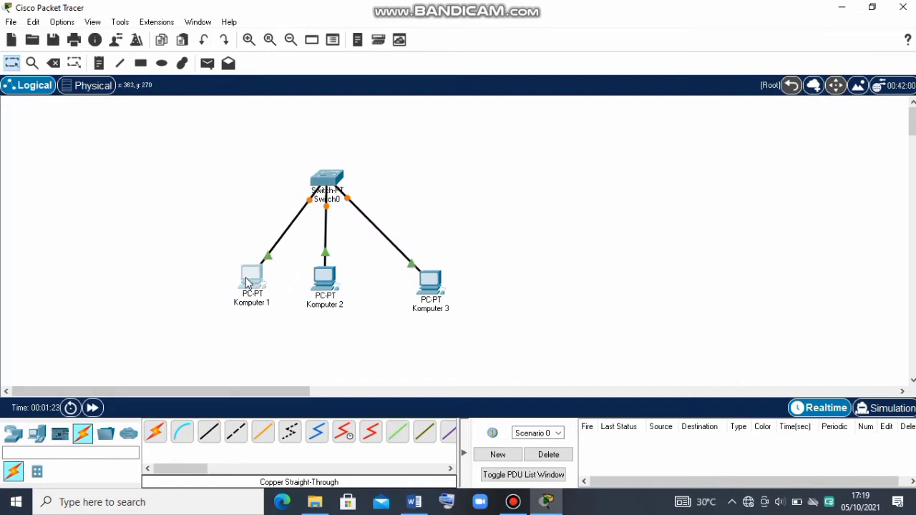
pyautogui.moveTo(431, 286); pyautogui.dragTo(397, 282)
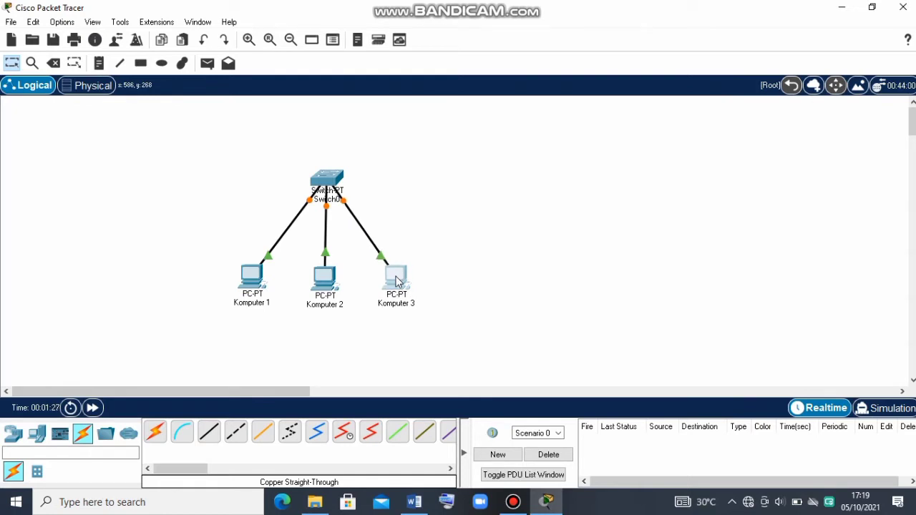
# - Give Komputer 1 the static IPv4 address 192.168.1.1 with subnet mask 255.255.255.0 in its IP Configuration
pyautogui.click(243, 281)
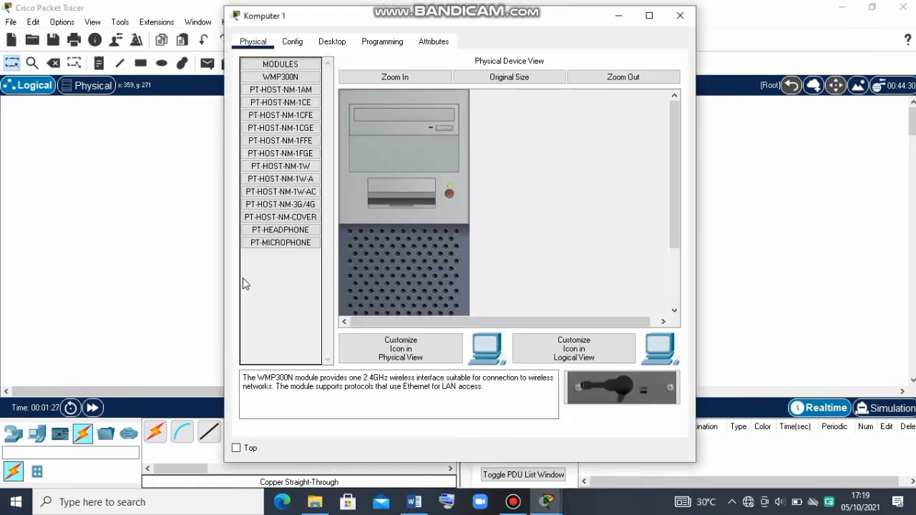
pyautogui.click(331, 43)
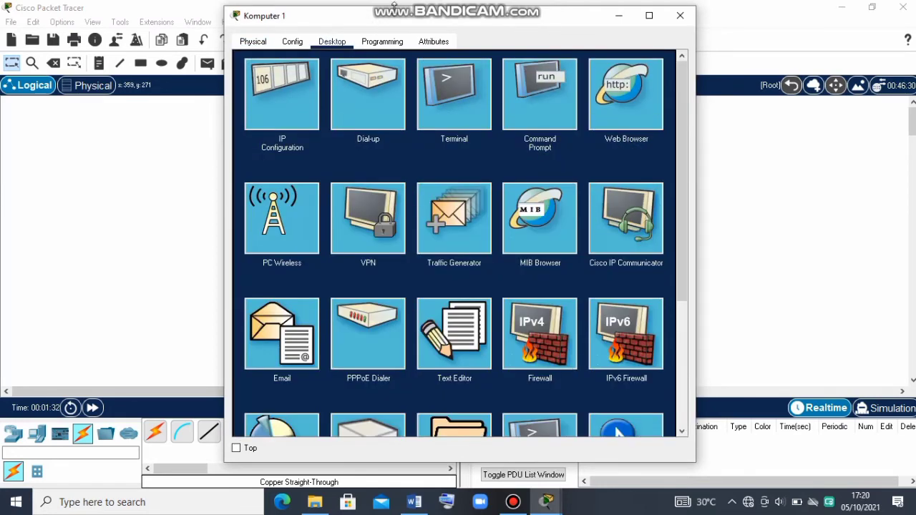
pyautogui.moveTo(401, 18); pyautogui.dragTo(592, 15)
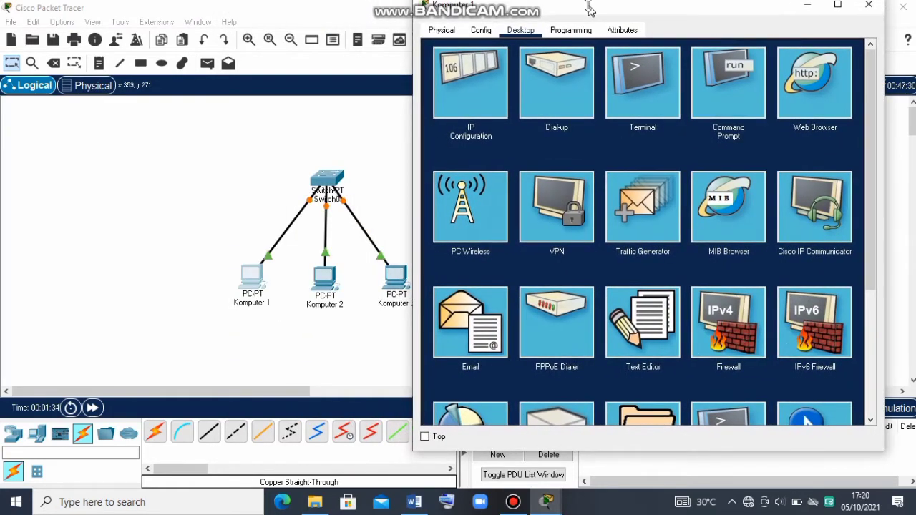
pyautogui.click(463, 107)
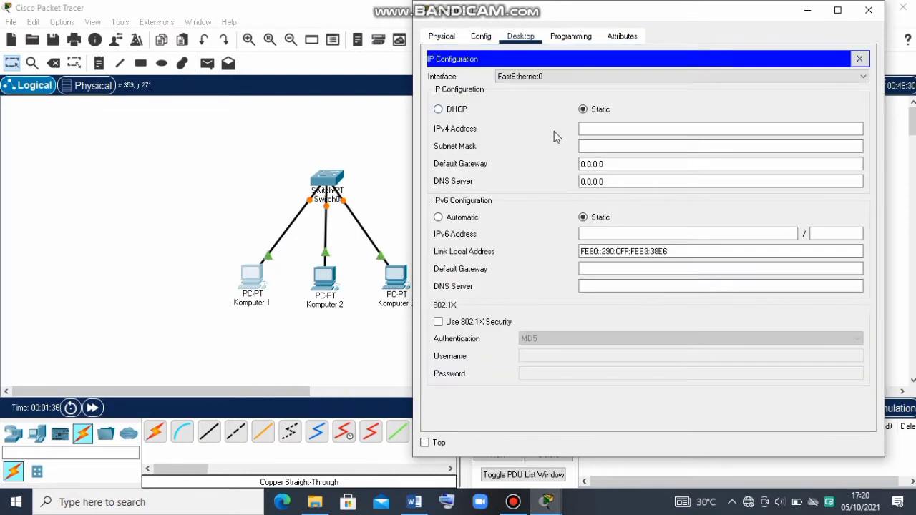
pyautogui.click(588, 129)
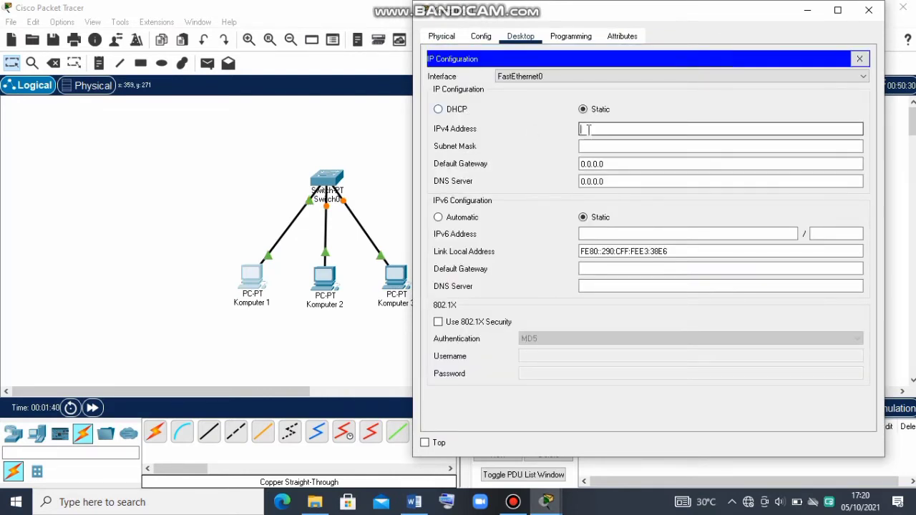
pyautogui.write('192.16')
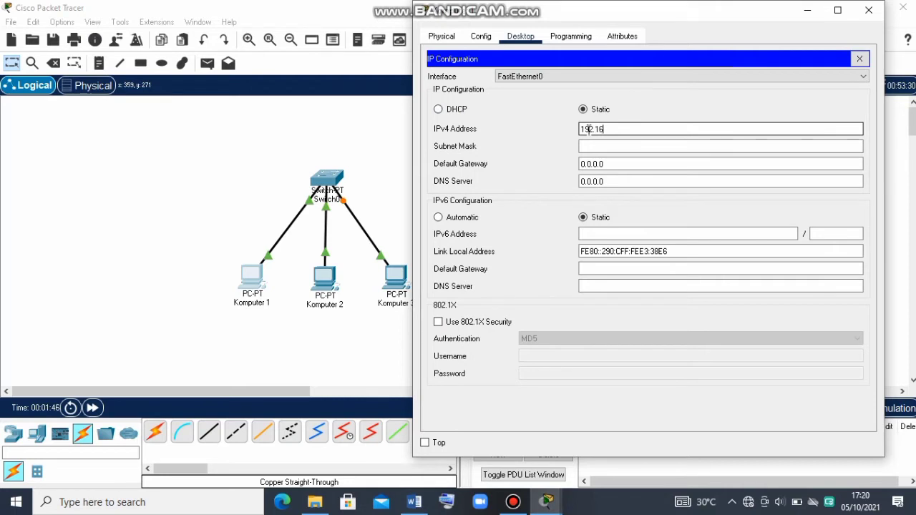
pyautogui.write('8.1.1')
pyautogui.click(630, 146)
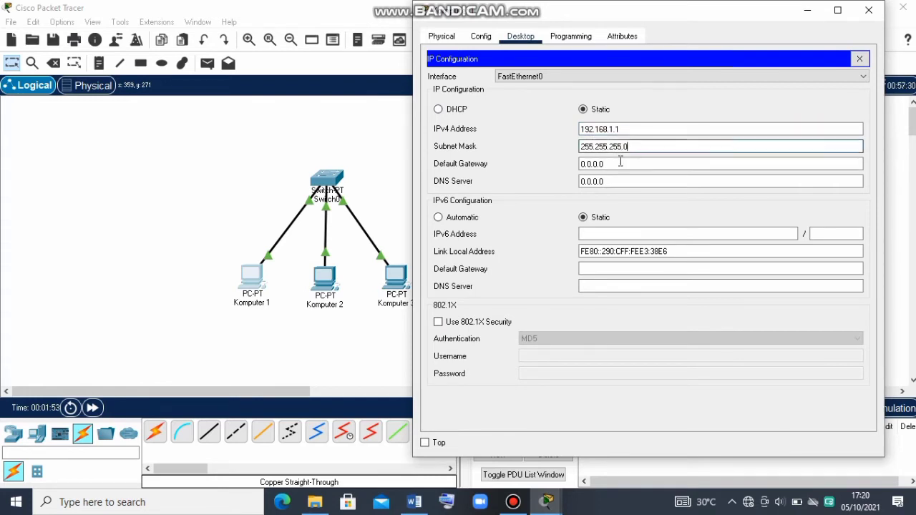
# - Set Komputer 1's IPv4 default gateway to 192.168.1.1 and close its device window
pyautogui.click(624, 165)
pyautogui.moveTo(624, 165); pyautogui.dragTo(581, 167)
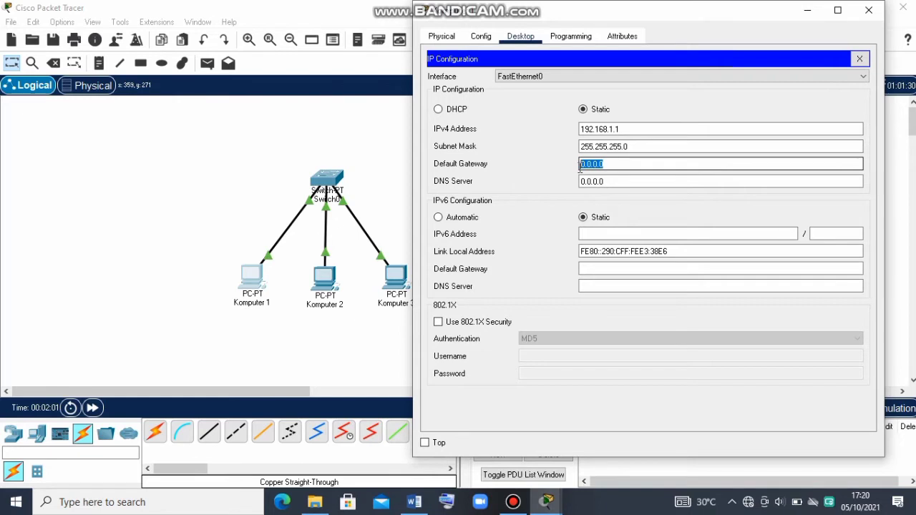
pyautogui.write('192.168.1.1')
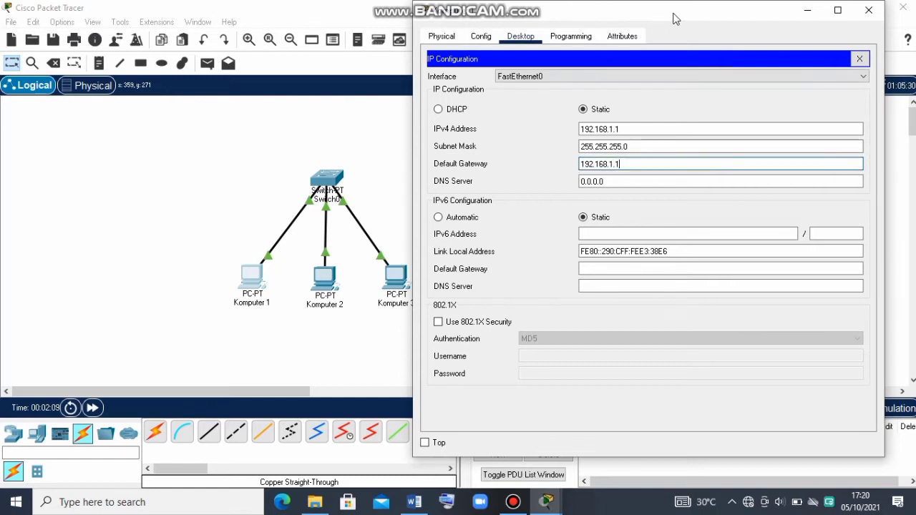
pyautogui.moveTo(677, 19); pyautogui.dragTo(673, 19)
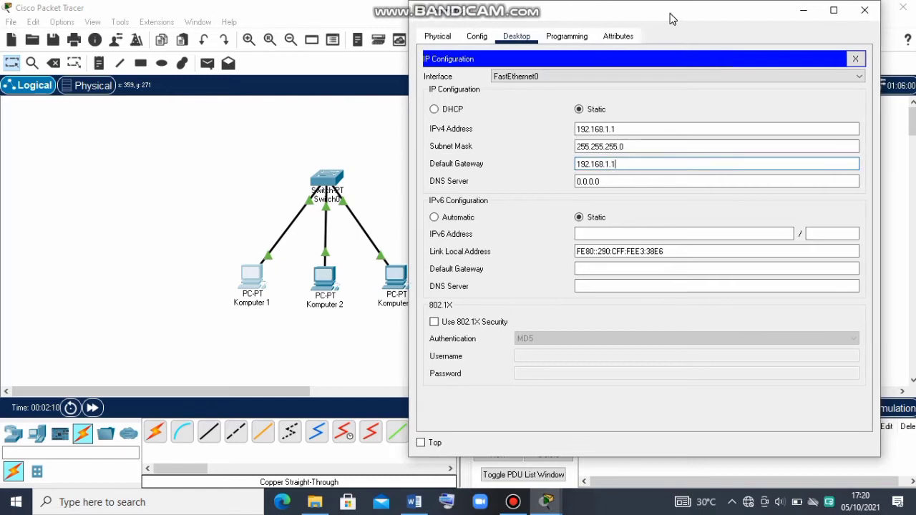
pyautogui.click(863, 12)
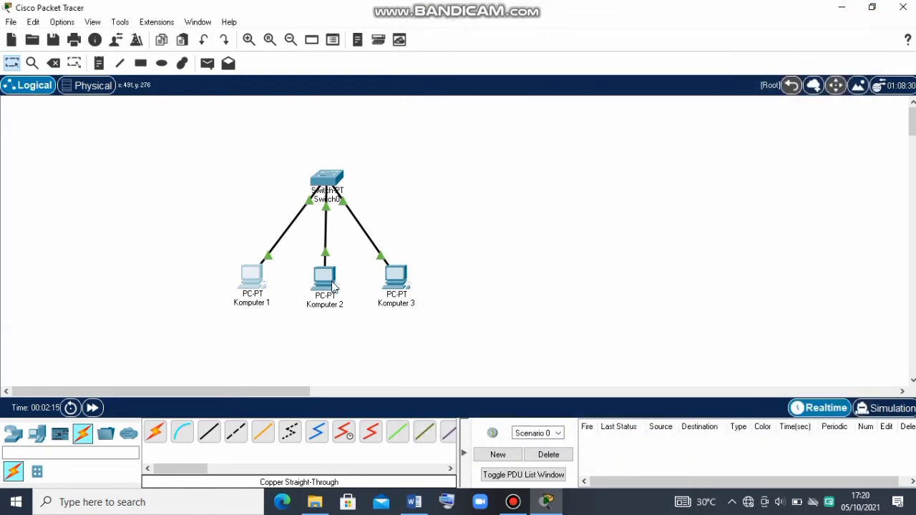
# - Give Komputer 2 the static IPv4 address 192.168.1.2 with subnet mask 255.255.255.0 in its IP Configuration
pyautogui.click(331, 284)
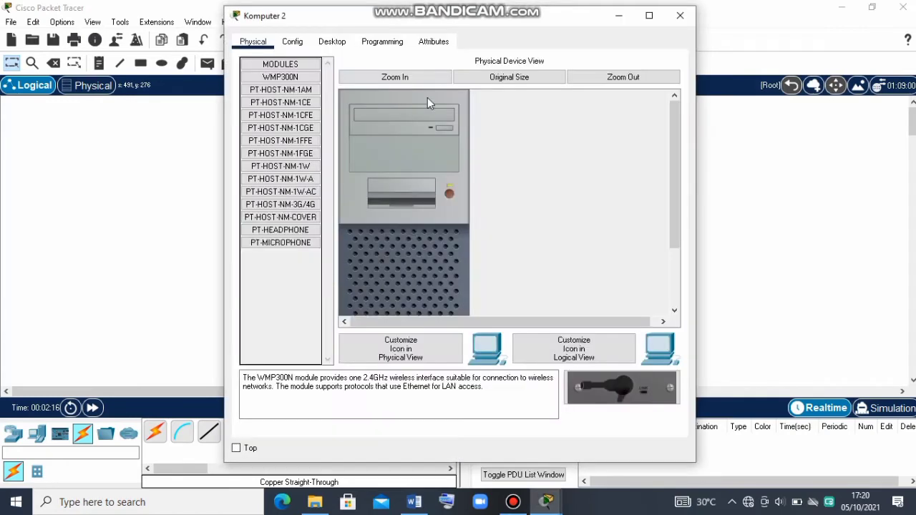
pyautogui.moveTo(429, 21); pyautogui.dragTo(627, 24)
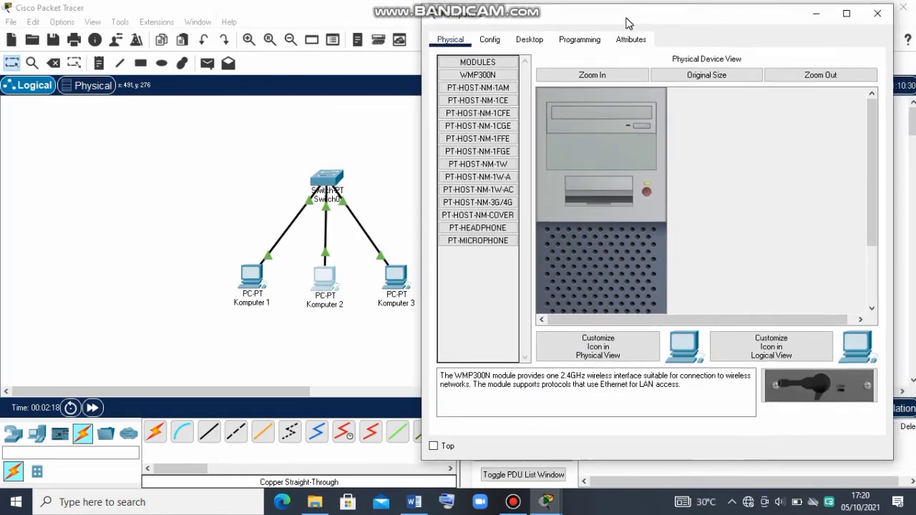
pyautogui.click(533, 41)
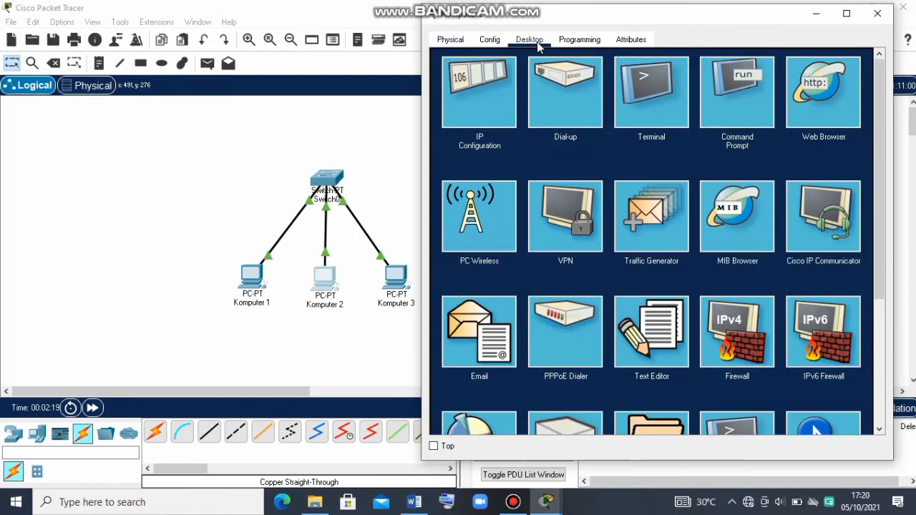
pyautogui.click(487, 98)
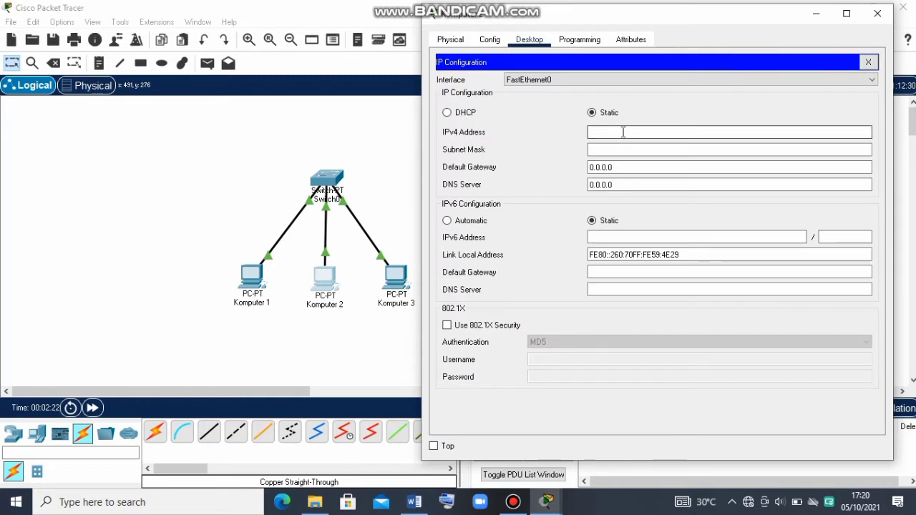
pyautogui.click(624, 132)
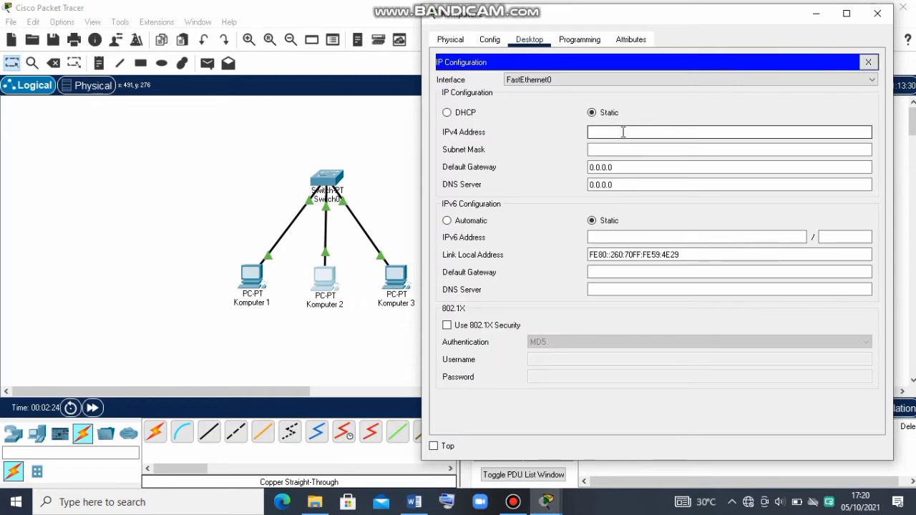
pyautogui.write('192.168.1.2')
pyautogui.click(640, 148)
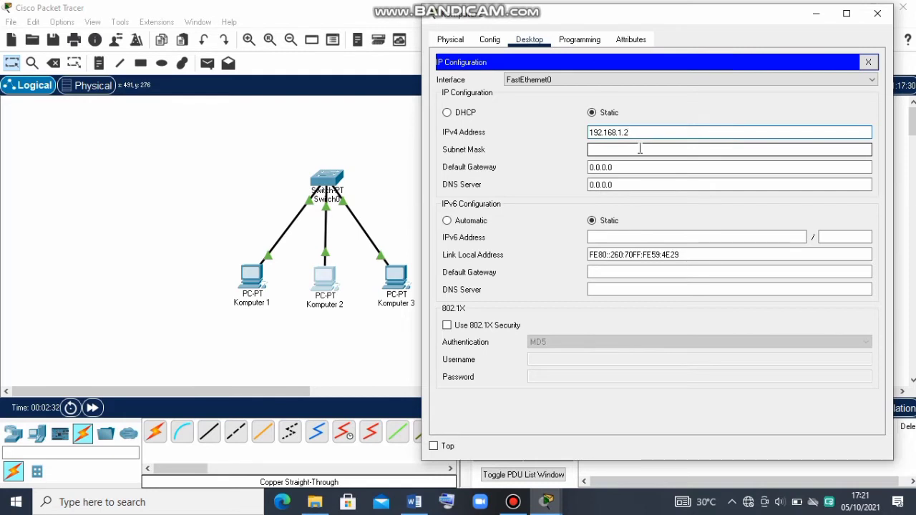
pyautogui.click(640, 149)
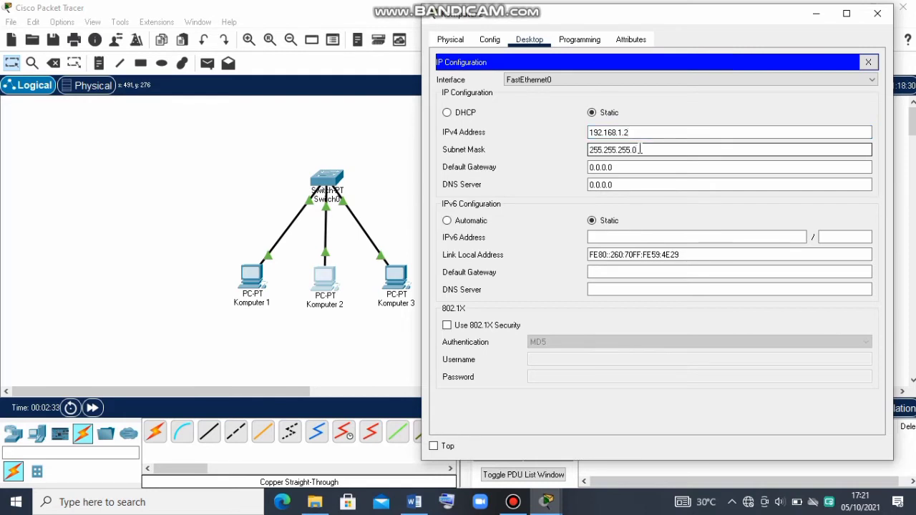
# - Set Komputer 2's IPv4 default gateway to 192.168.1.1 and close its device window
pyautogui.click(645, 167)
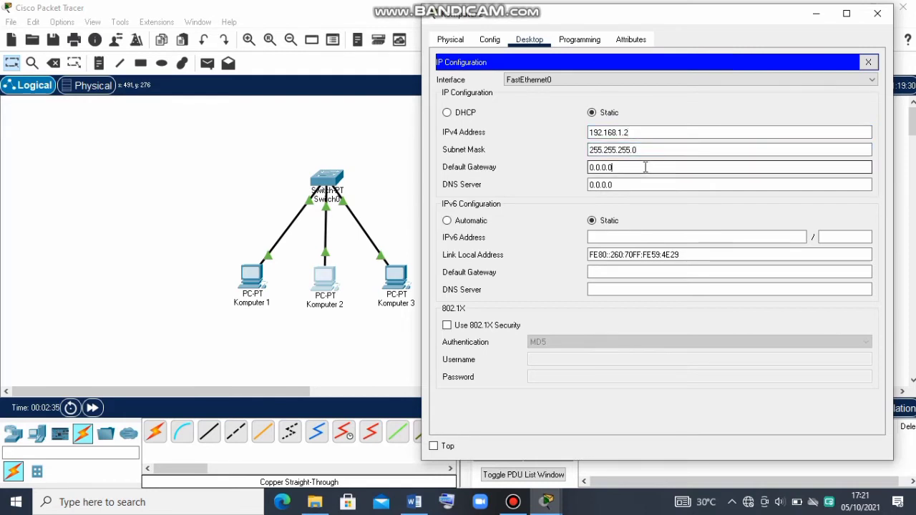
pyautogui.moveTo(645, 167); pyautogui.dragTo(589, 174)
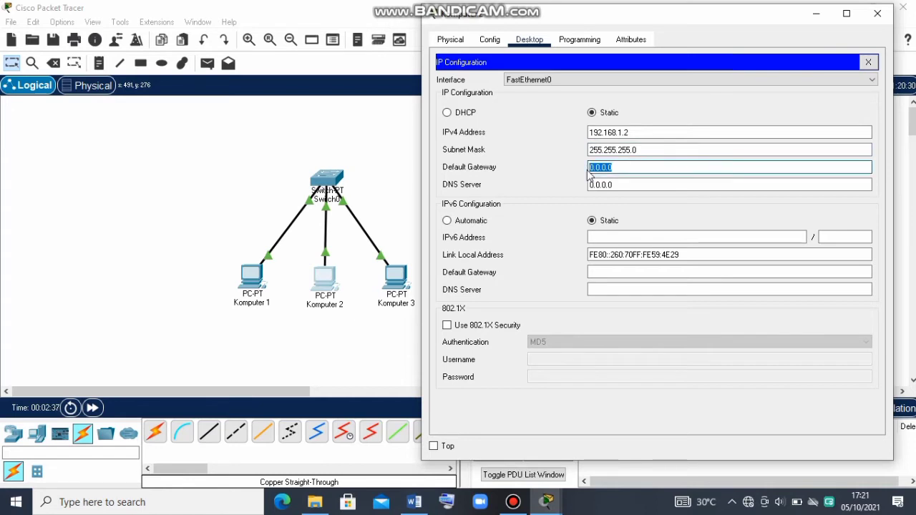
pyautogui.write('192.168.1.1')
pyautogui.click(888, 15)
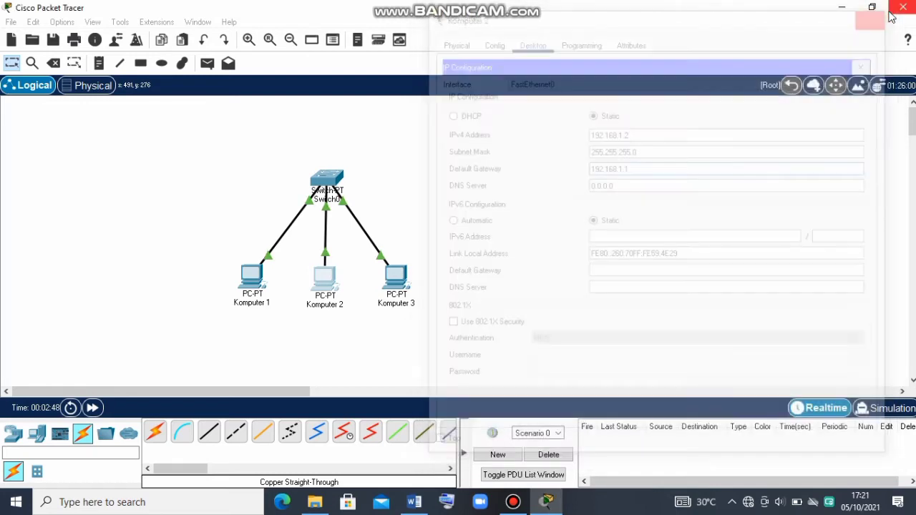
# - Give Komputer 3 the static IPv4 address 192.168.1.3 with subnet mask 255.255.255.0 in its IP Configuration
pyautogui.click(405, 278)
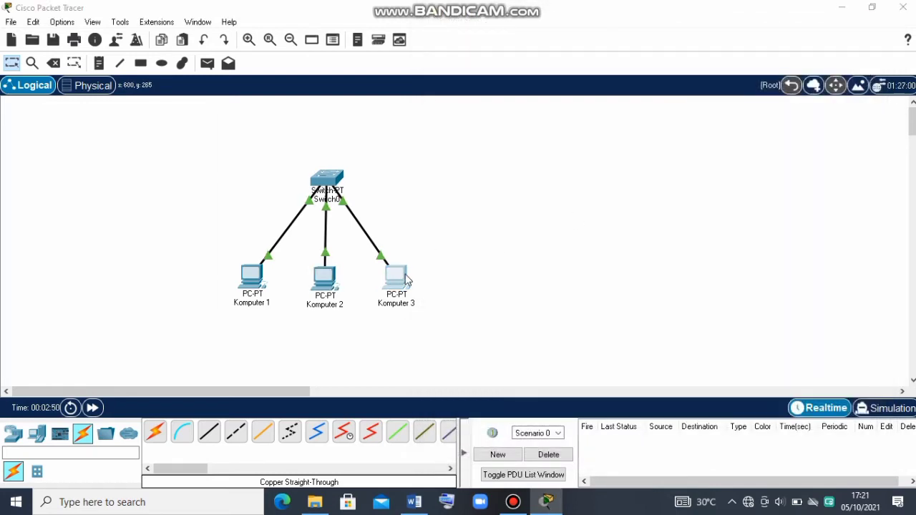
pyautogui.moveTo(442, 22); pyautogui.dragTo(644, 17)
pyautogui.click(534, 37)
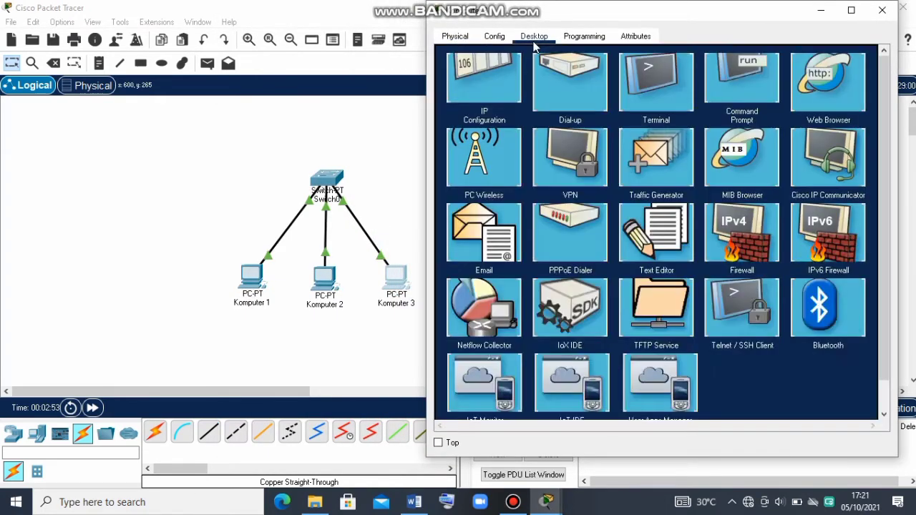
pyautogui.click(480, 84)
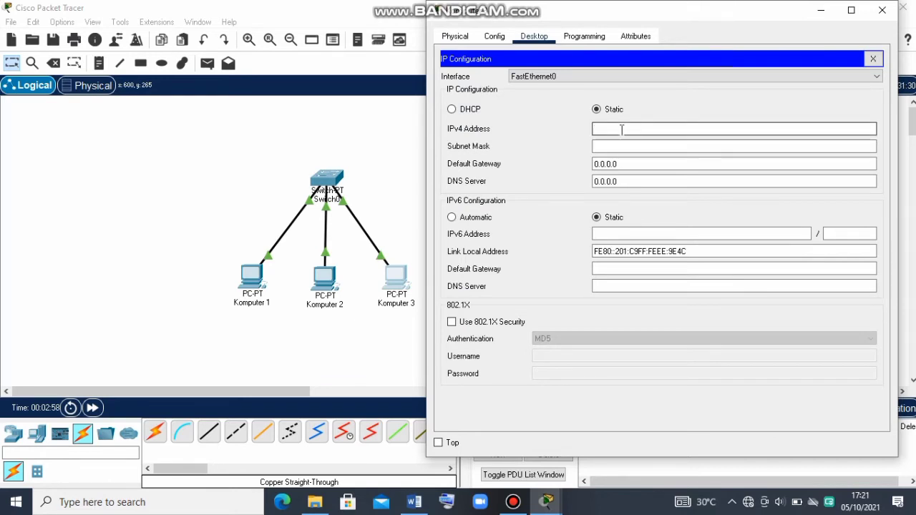
pyautogui.click(621, 130)
pyautogui.write('192.168.1.3')
pyautogui.click(669, 144)
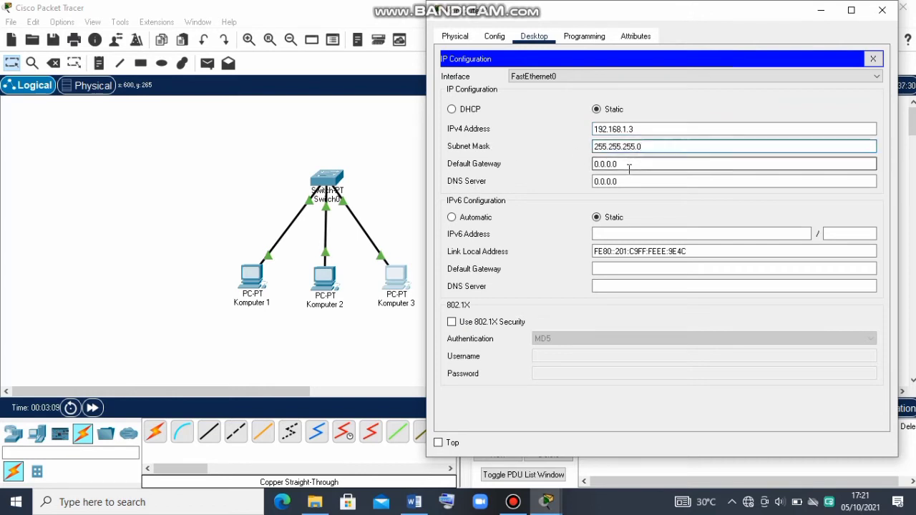
# - Set Komputer 3's IPv4 default gateway to 192.168.1.1 and close its device window
pyautogui.moveTo(632, 166); pyautogui.dragTo(571, 171)
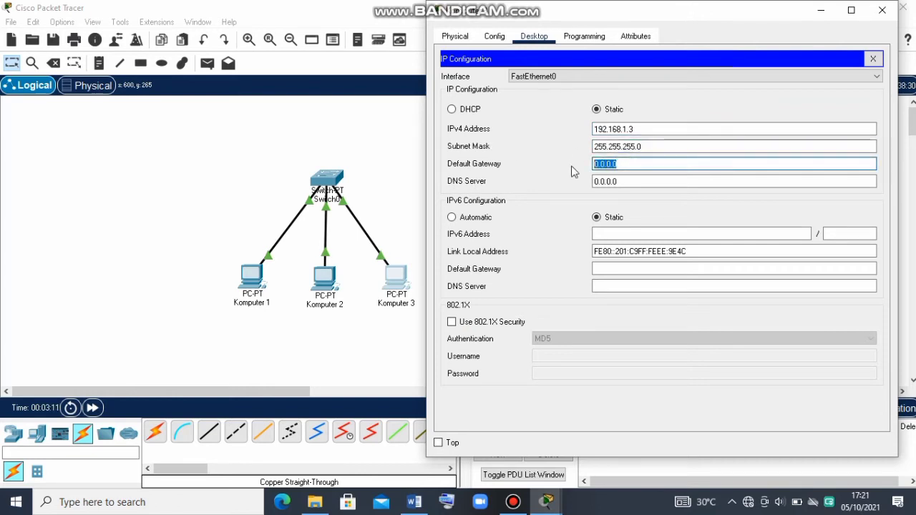
pyautogui.write('192')
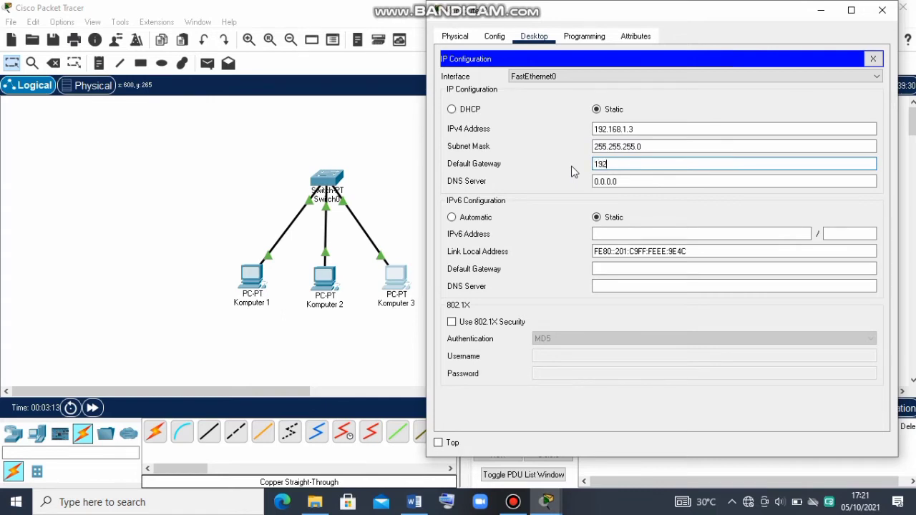
pyautogui.write('.168.1.1')
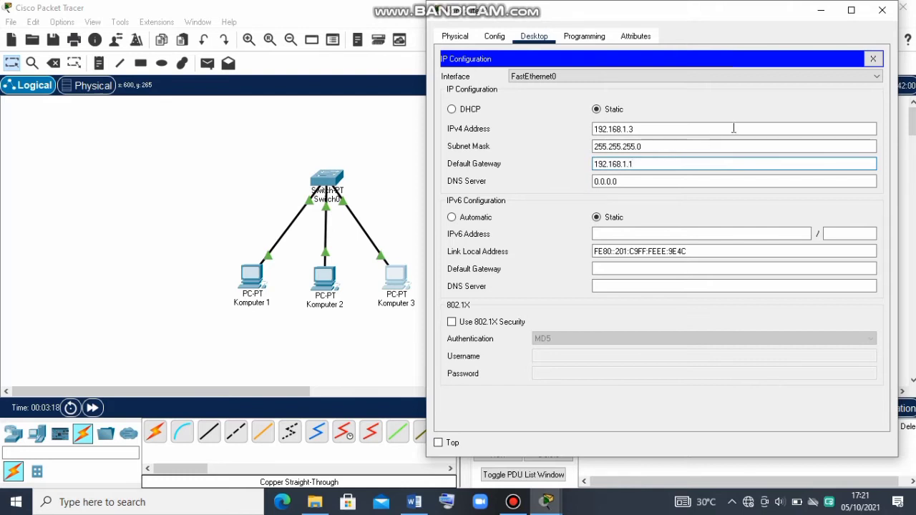
pyautogui.click(883, 10)
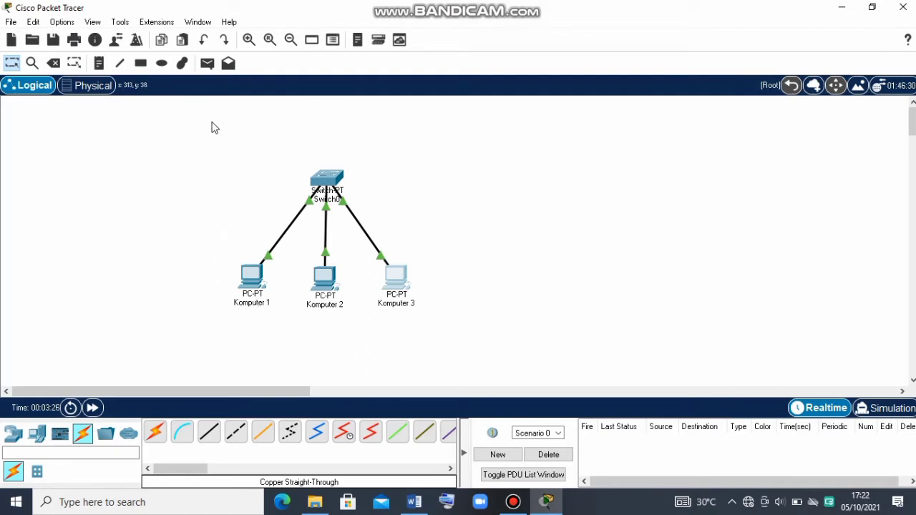
# - Send a simple PDU from Komputer 1 to Komputer 2 to test their connection
pyautogui.click(209, 68)
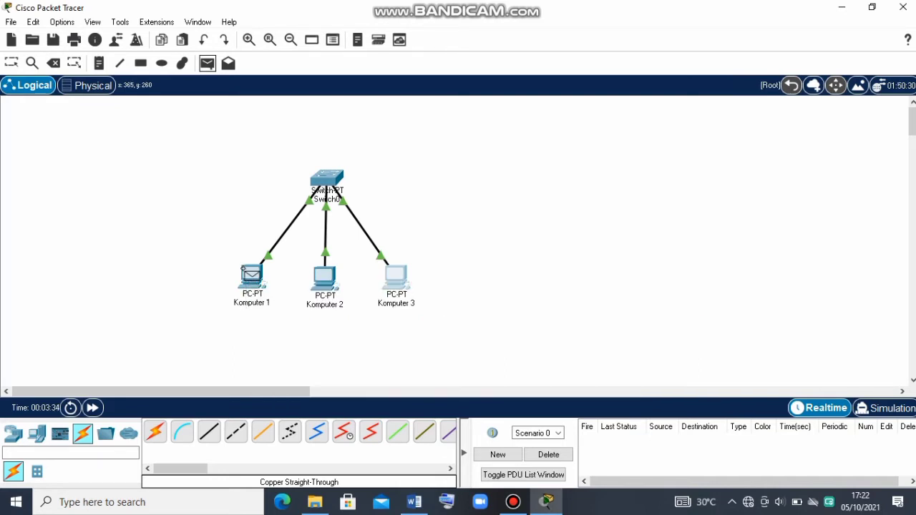
pyautogui.click(250, 274)
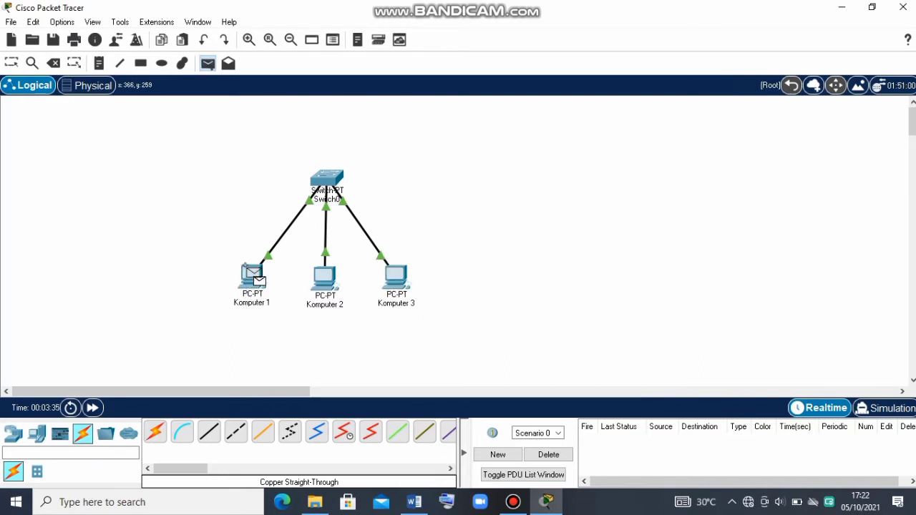
pyautogui.click(321, 277)
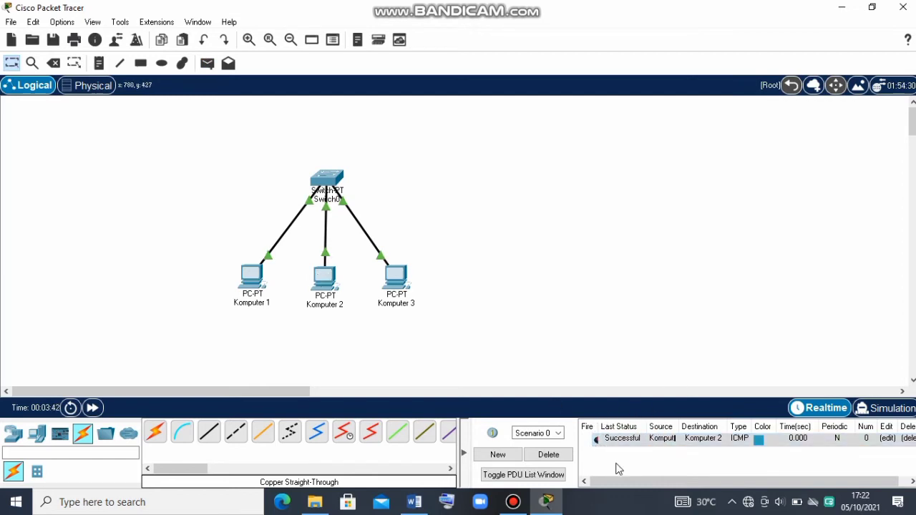
# - Send a simple PDU from Komputer 1 to Komputer 3 to test their connection
pyautogui.click(207, 64)
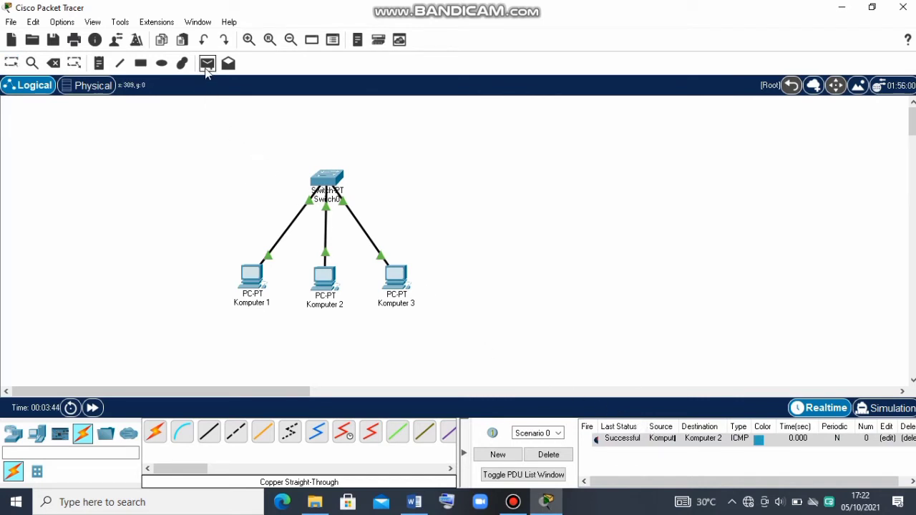
pyautogui.click(250, 272)
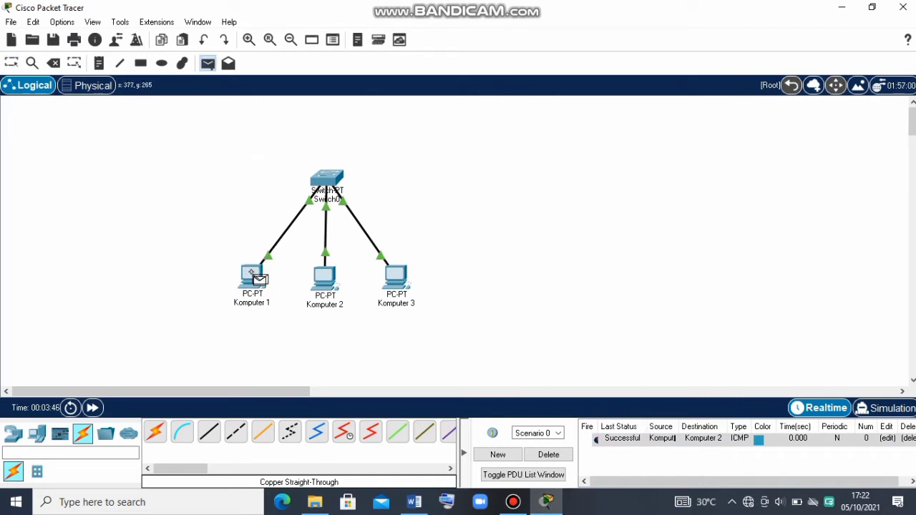
pyautogui.click(394, 273)
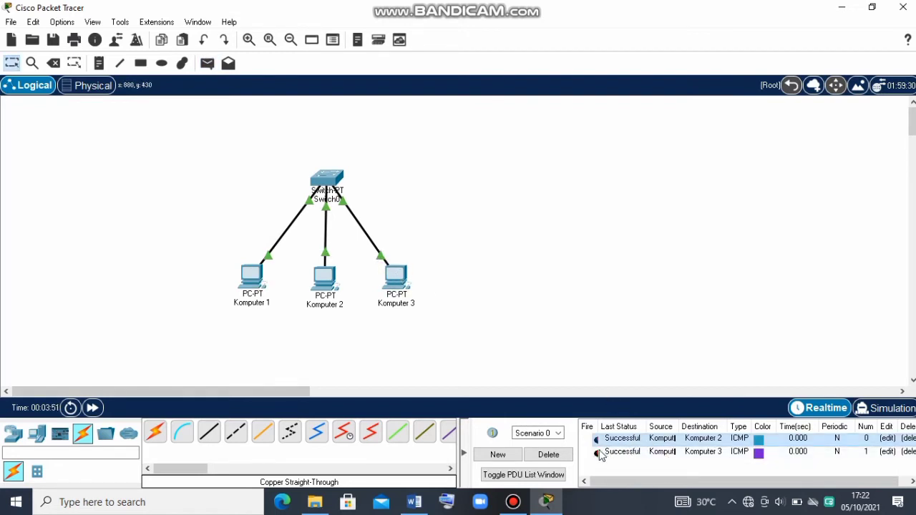
# - Send a simple PDU from Komputer 2 to Komputer 1 to test their connection
pyautogui.click(209, 66)
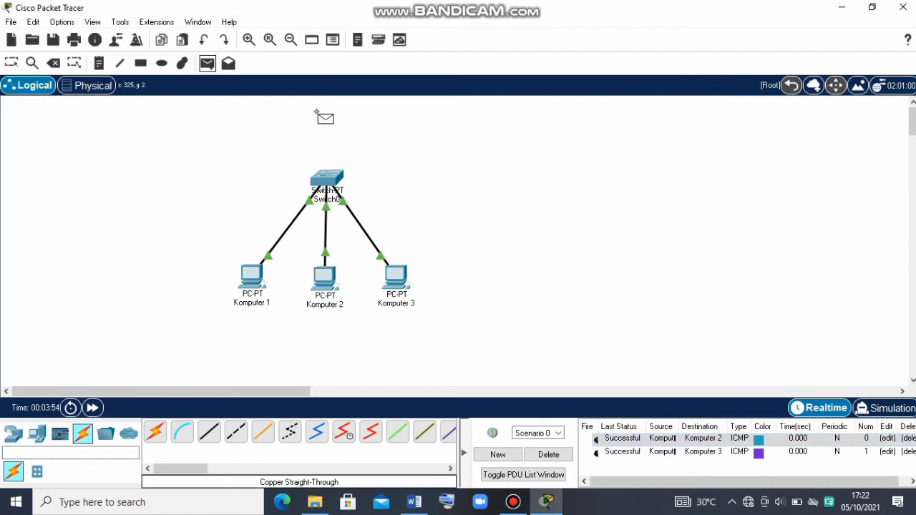
pyautogui.click(322, 273)
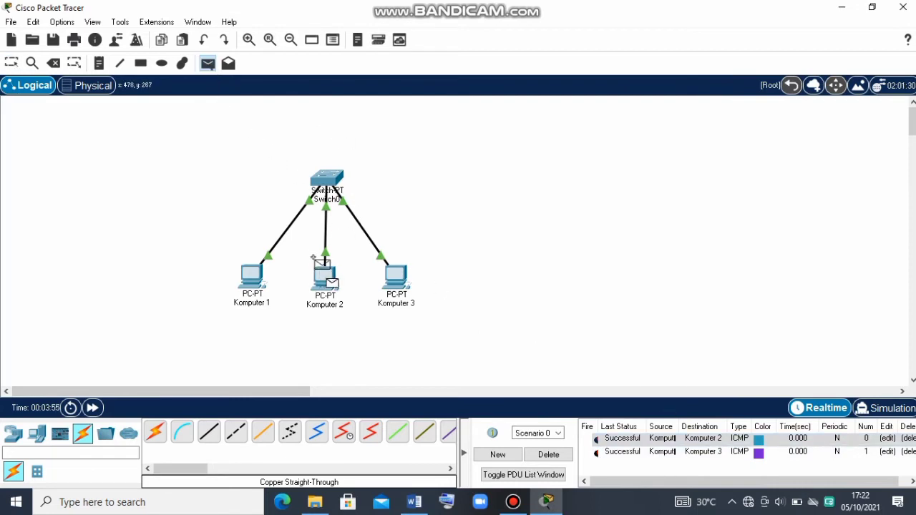
pyautogui.click(247, 277)
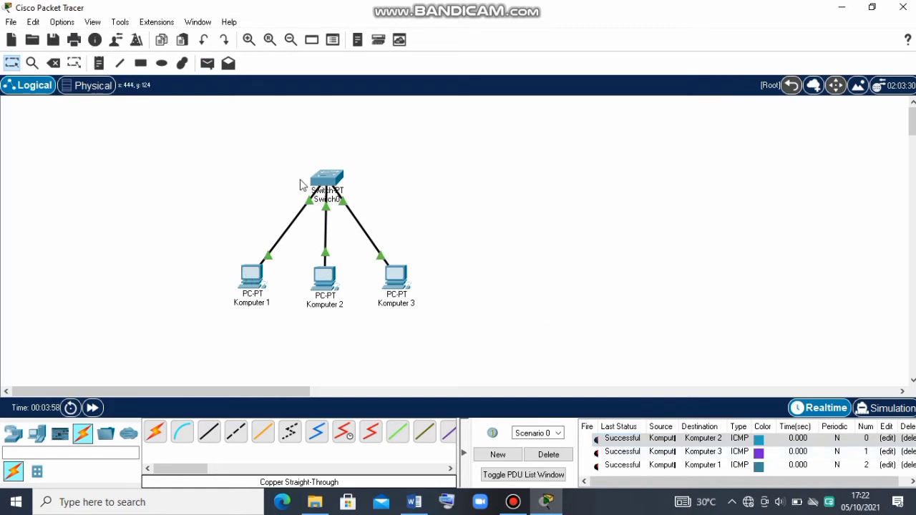
# - Send a simple PDU from Komputer 2 to Komputer 3 to test their connection
pyautogui.click(209, 67)
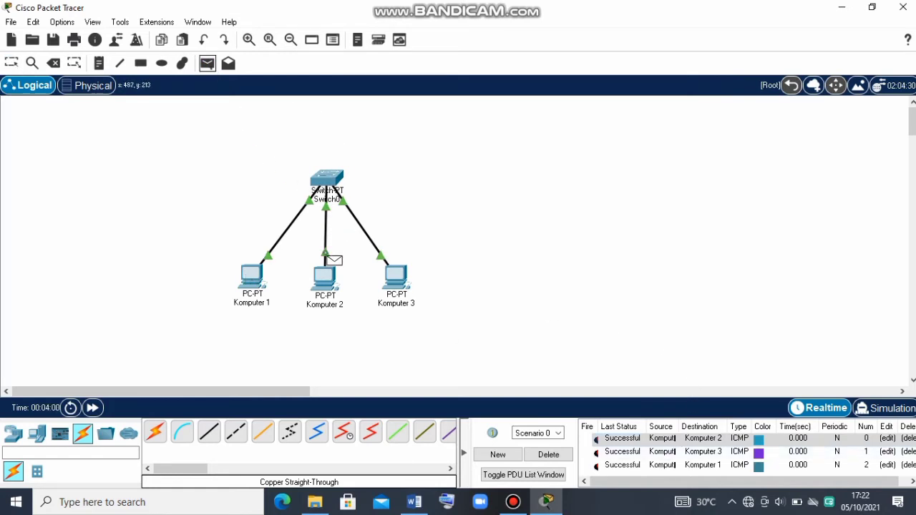
pyautogui.click(320, 272)
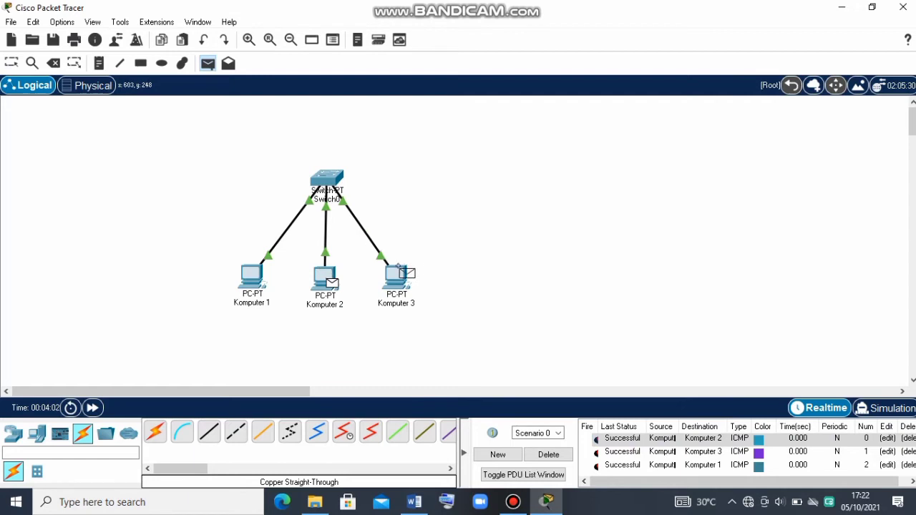
pyautogui.click(398, 273)
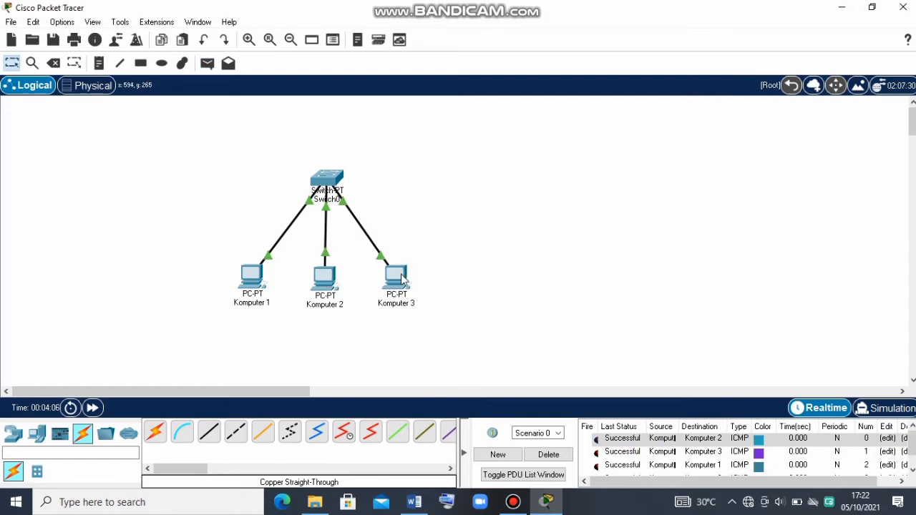
# - Send another simple PDU from Komputer 1 to Komputer 3
pyautogui.click(208, 63)
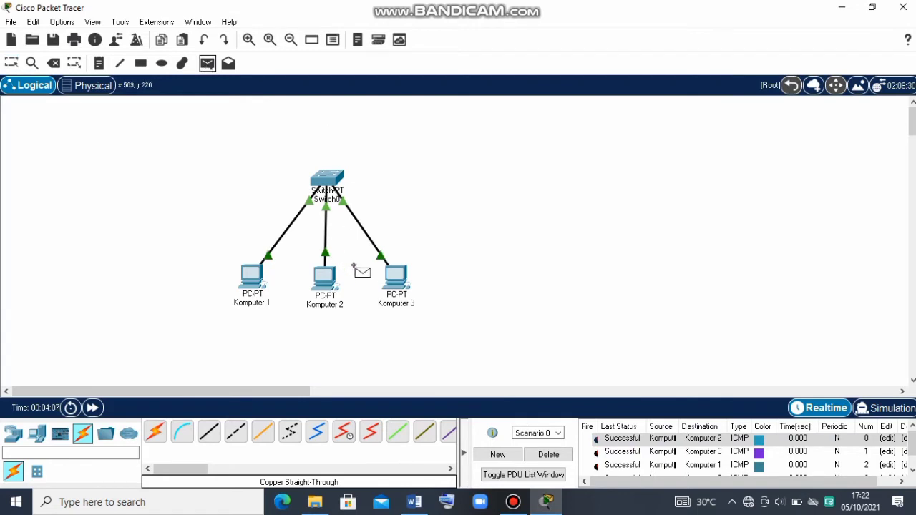
pyautogui.click(395, 275)
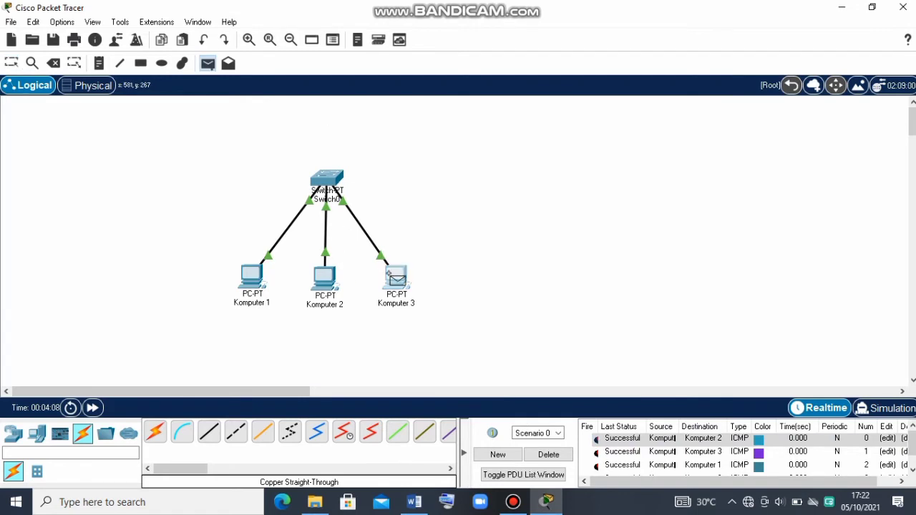
pyautogui.click(255, 273)
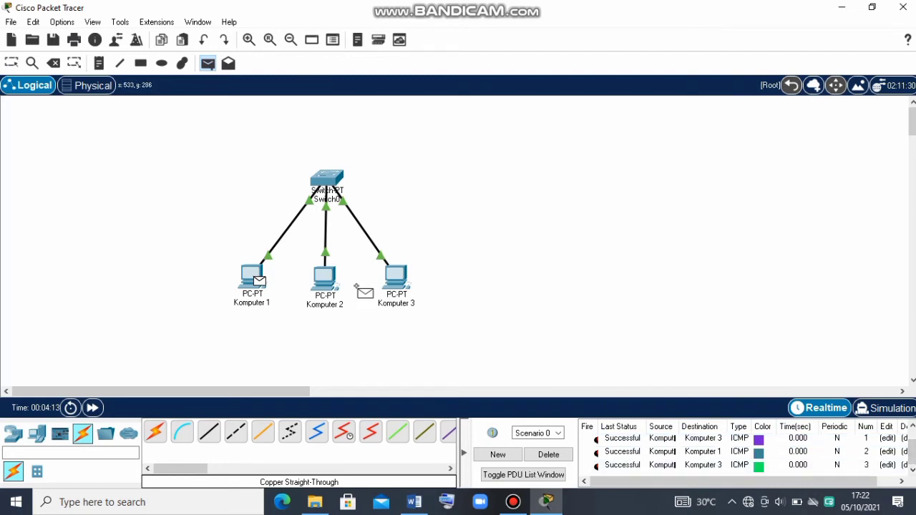
pyautogui.click(394, 277)
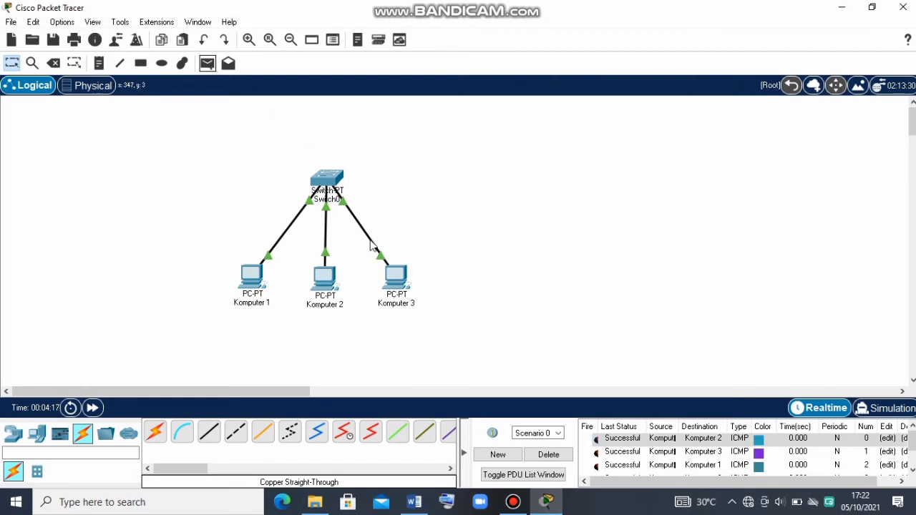
# - Send a simple PDU from Komputer 3 to Komputer 2 to test their connection
pyautogui.click(206, 65)
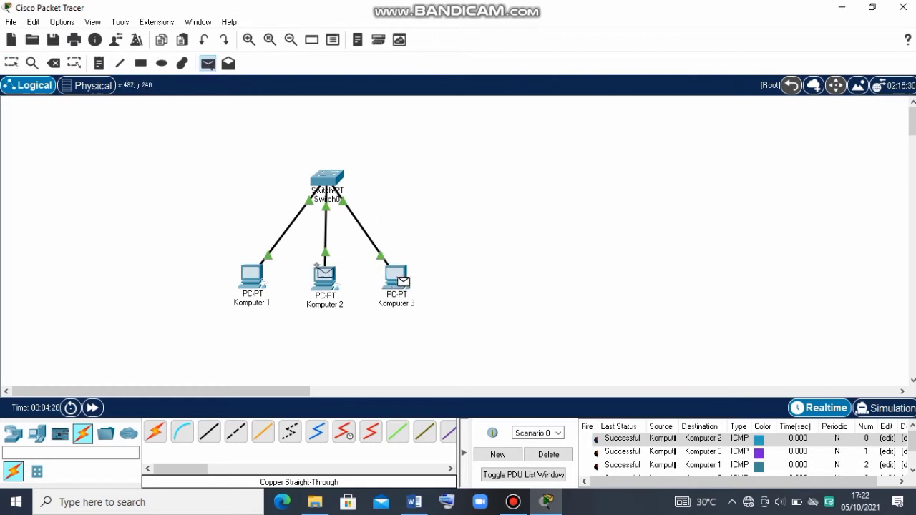
pyautogui.press('Escape')
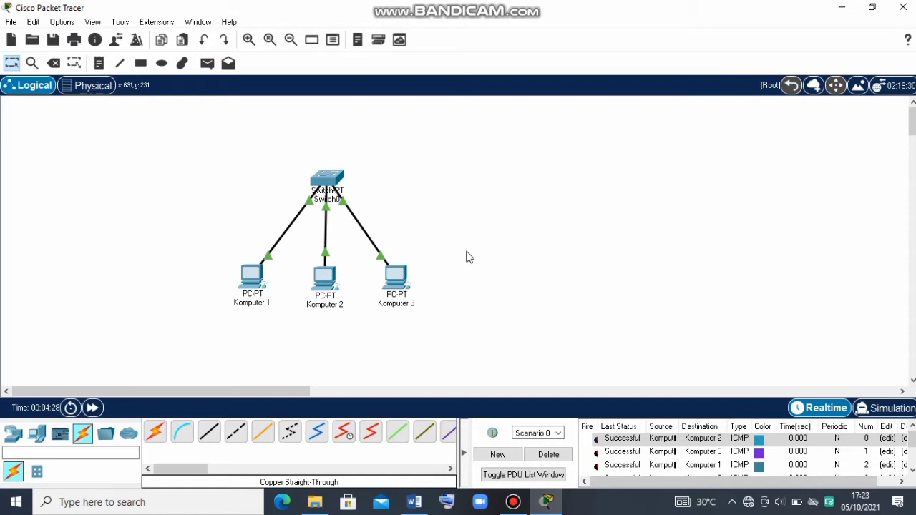
# - Open Komputer 1's Command Prompt beside the topology and ping 192.168.1.2
pyautogui.click(256, 284)
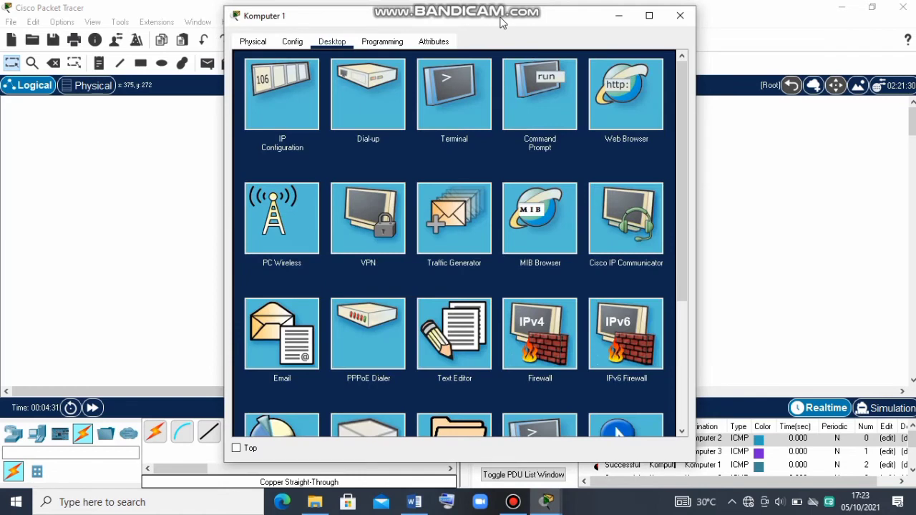
pyautogui.moveTo(501, 21); pyautogui.dragTo(707, 18)
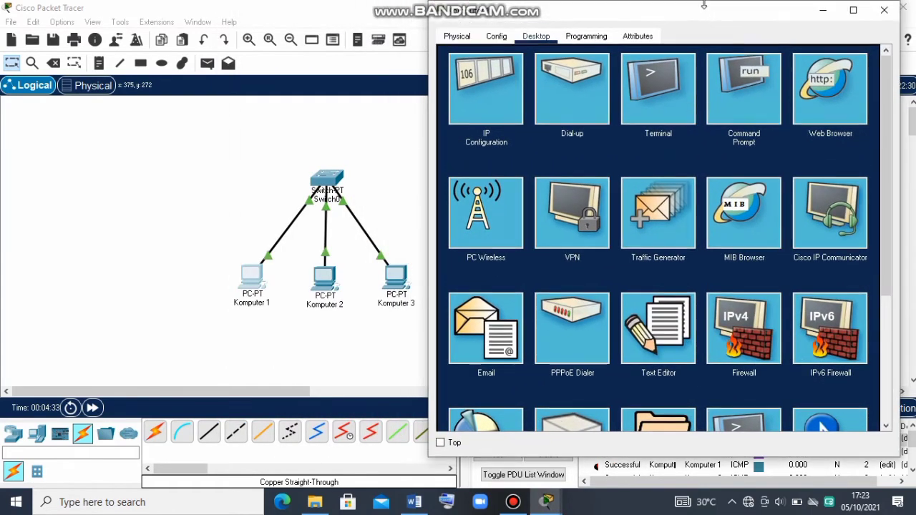
pyautogui.click(744, 95)
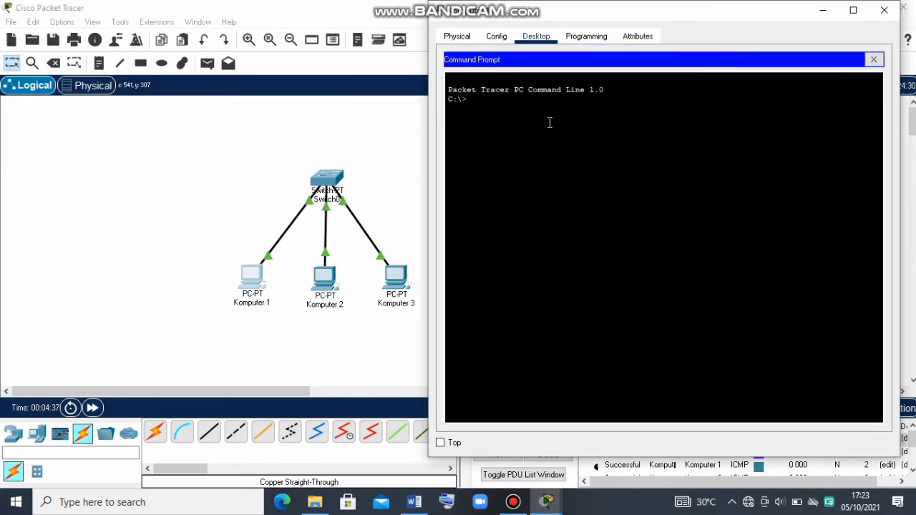
pyautogui.write('ping')
pyautogui.write('192.168.1.2')
pyautogui.press('Return')
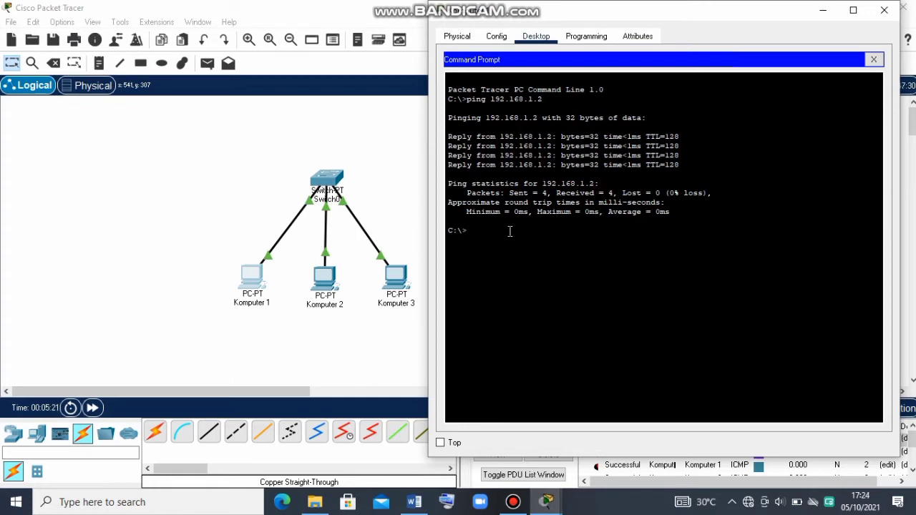
# - Ping 192.168.1.3 from Komputer 1 and close its device window
pyautogui.write('ing 192.168.1.3')
pyautogui.press('Return')
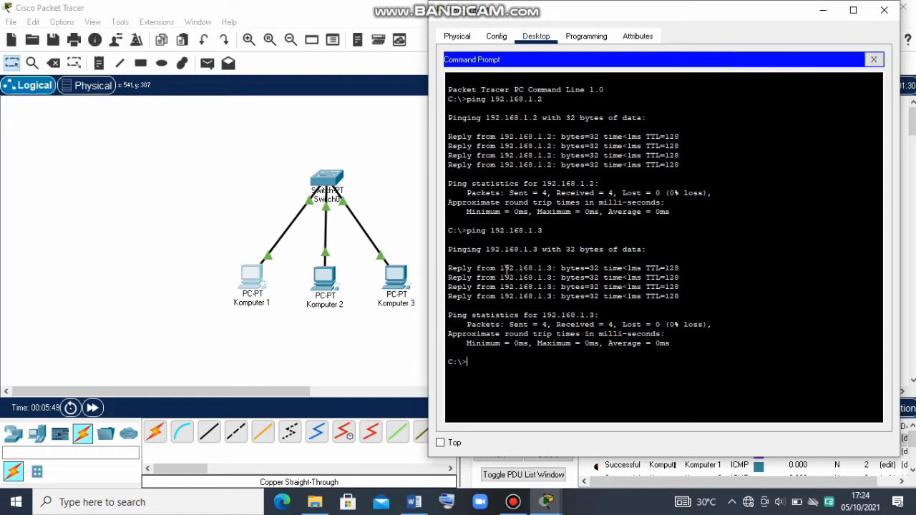
pyautogui.click(884, 12)
# - Open Komputer 2's Command Prompt beside the topology and ping 192.168.1.1
pyautogui.moveTo(326, 284)
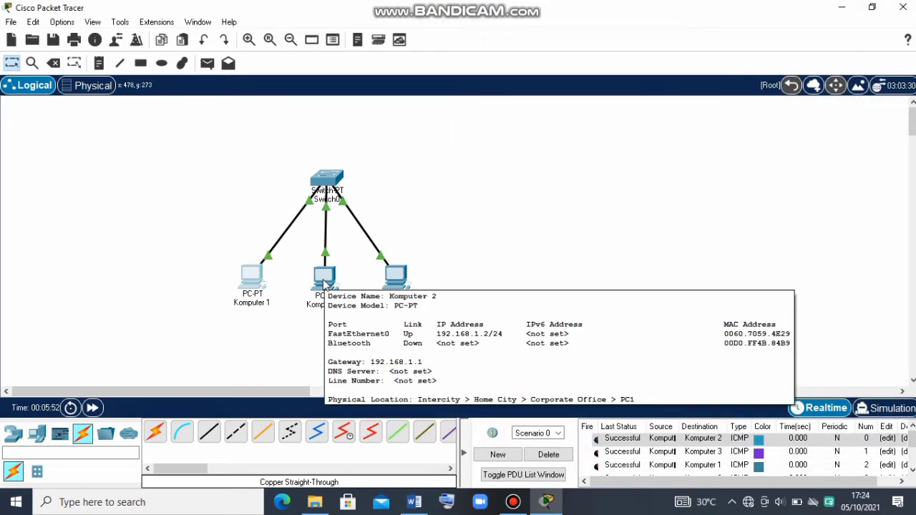
pyautogui.click(324, 284)
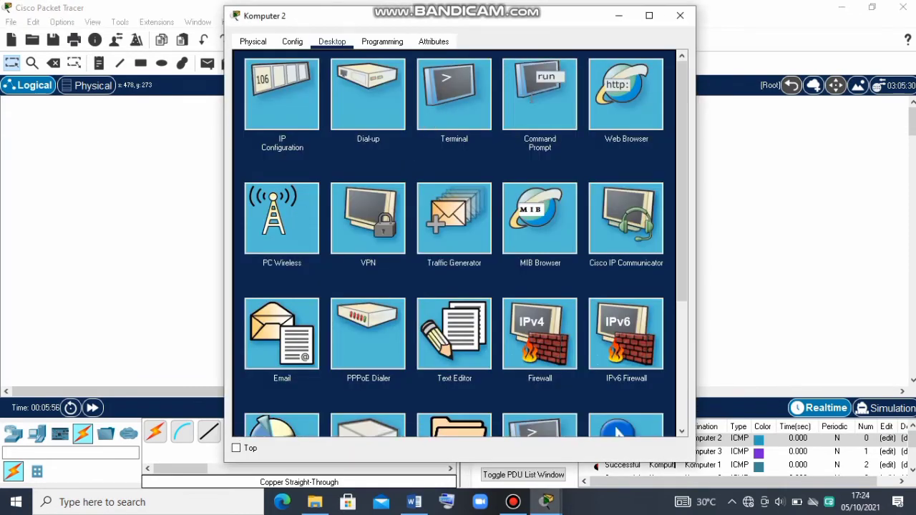
pyautogui.click(530, 98)
pyautogui.moveTo(460, 18); pyautogui.dragTo(674, 18)
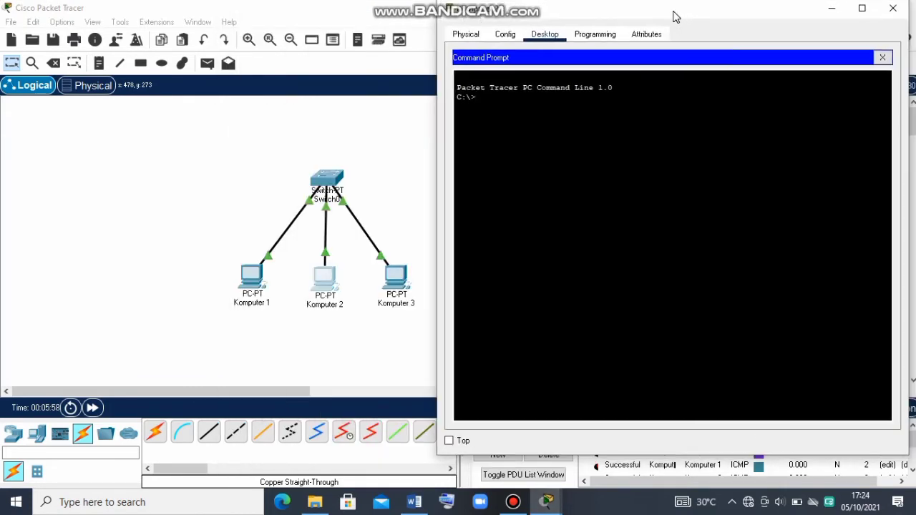
pyautogui.write('ping')
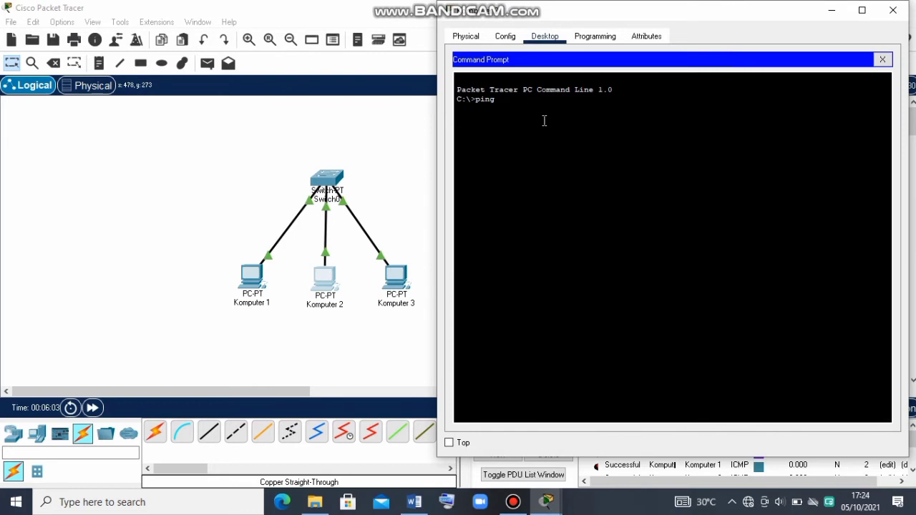
pyautogui.write(' 192.168.1.1')
pyautogui.press('Return')
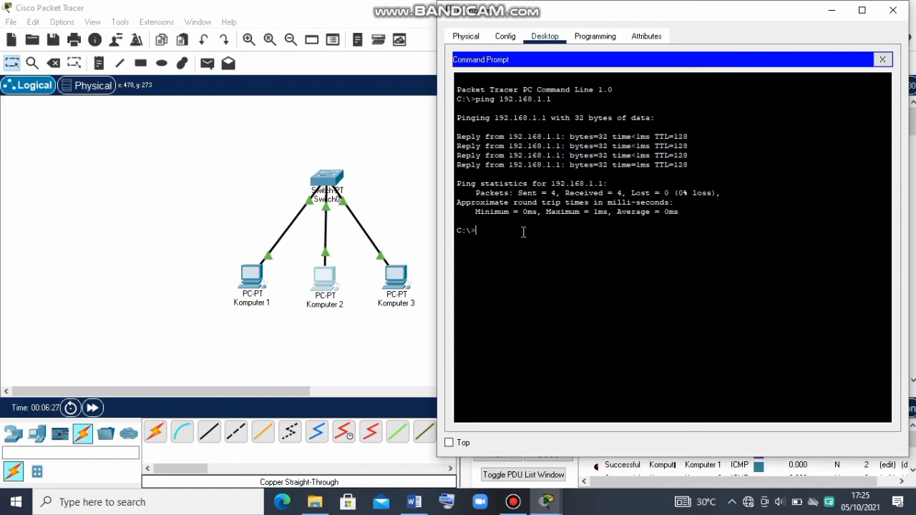
# - Ping 192.168.1.3 from Komputer 2 and close its device window
pyautogui.write('ping 192.168.1.3')
pyautogui.press('Return')
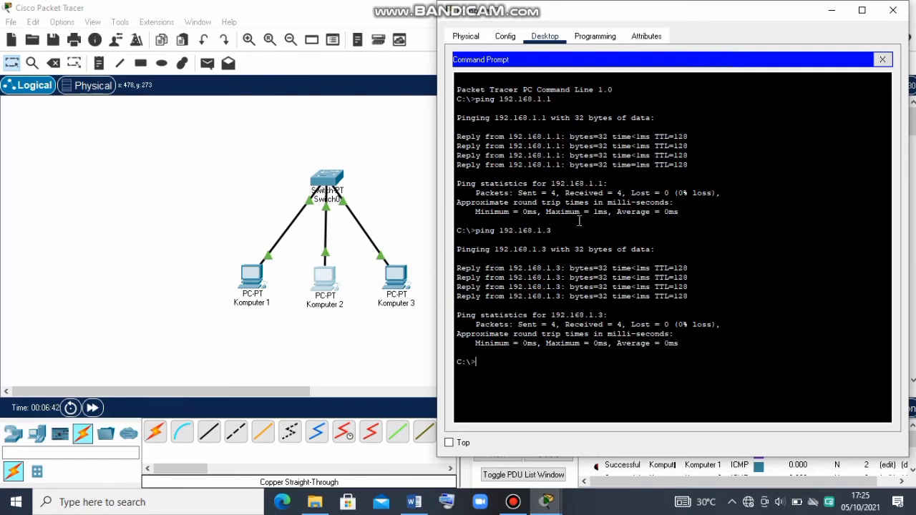
pyautogui.click(892, 13)
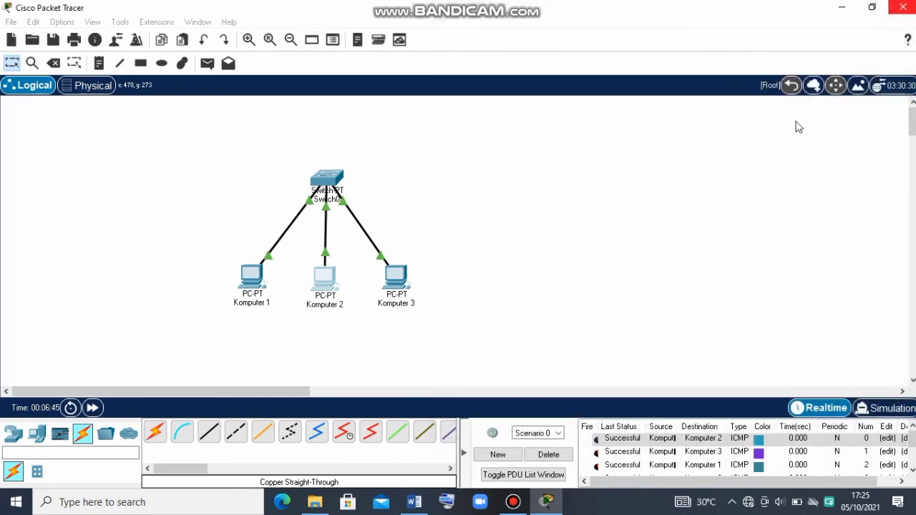
# - Open Komputer 3's Command Prompt beside the topology and ping 192.168.1.1
pyautogui.click(398, 285)
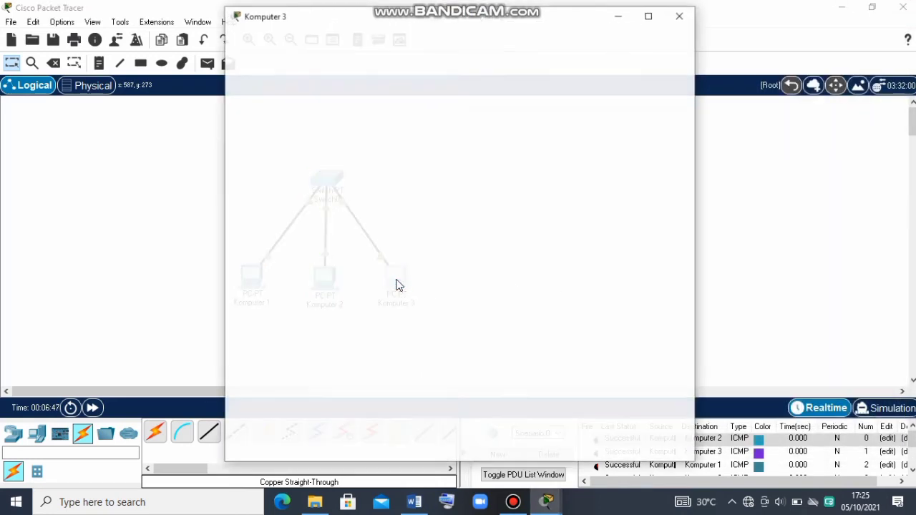
pyautogui.moveTo(454, 26); pyautogui.dragTo(659, 19)
pyautogui.click(749, 82)
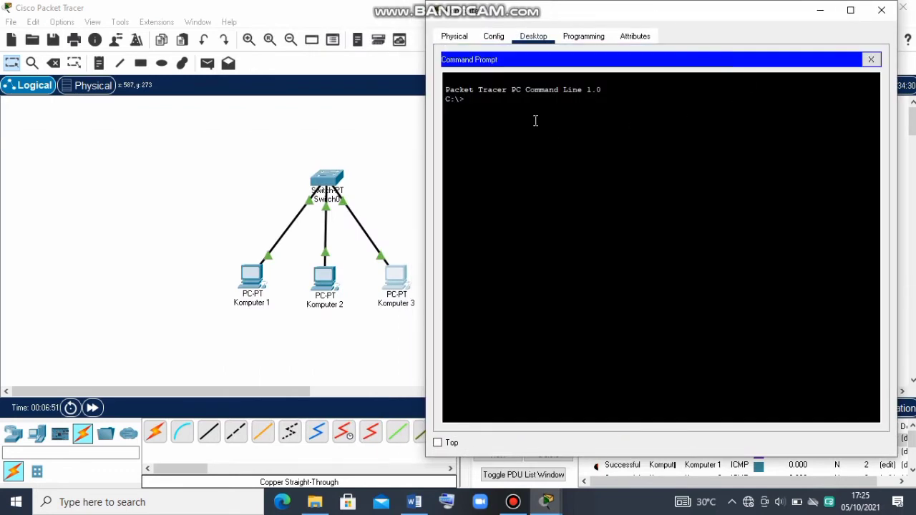
pyautogui.write('ping 192.168.1.1')
pyautogui.press('Return')
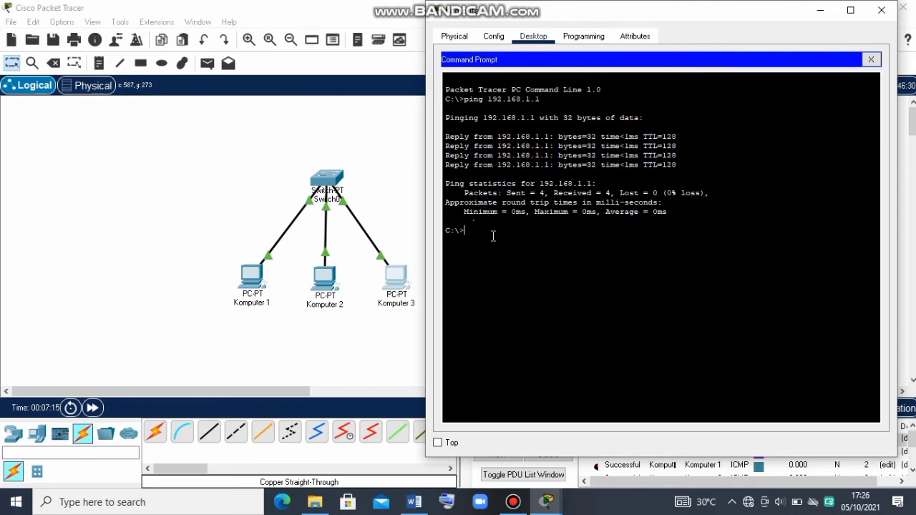
# - Ping 192.168.1.2 from Komputer 3's Command Prompt
pyautogui.write('ing 192.168.1.2')
pyautogui.press('Return')
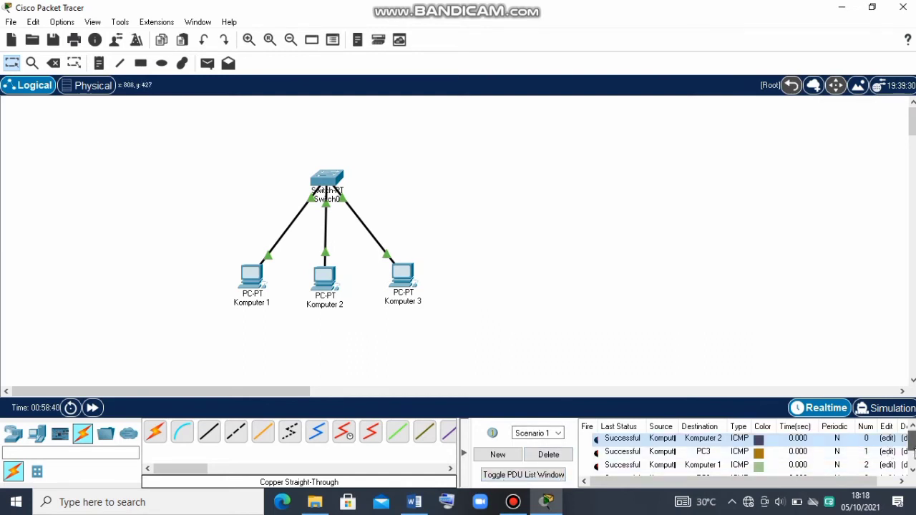
# - Change Komputer 3's static IPv4 address to 192.168.0.4 in its IP Configuration and close its device window
pyautogui.moveTo(914, 454); pyautogui.dragTo(914, 448)
pyautogui.click(410, 278)
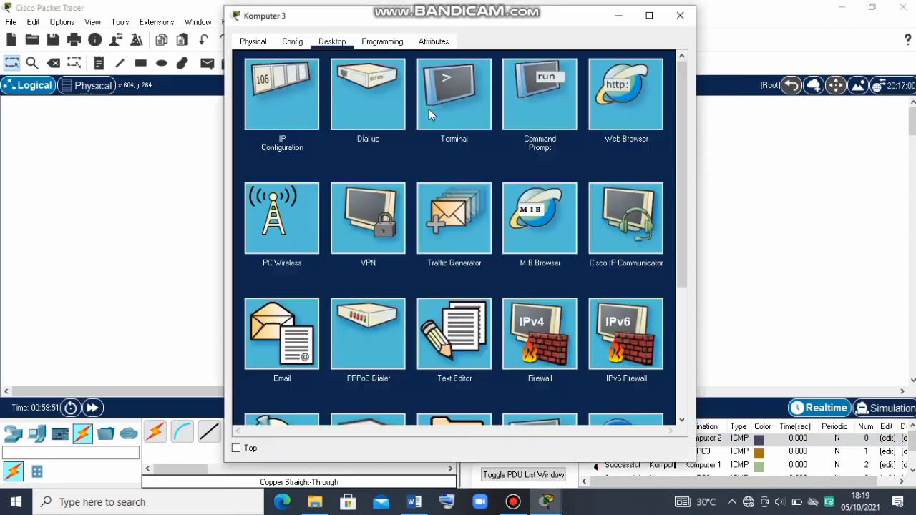
pyautogui.moveTo(458, 19); pyautogui.dragTo(624, 31)
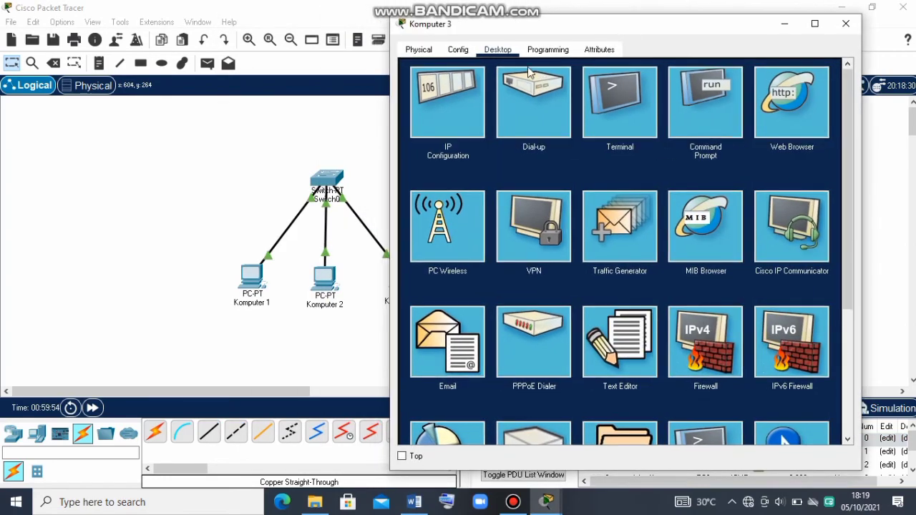
pyautogui.click(449, 105)
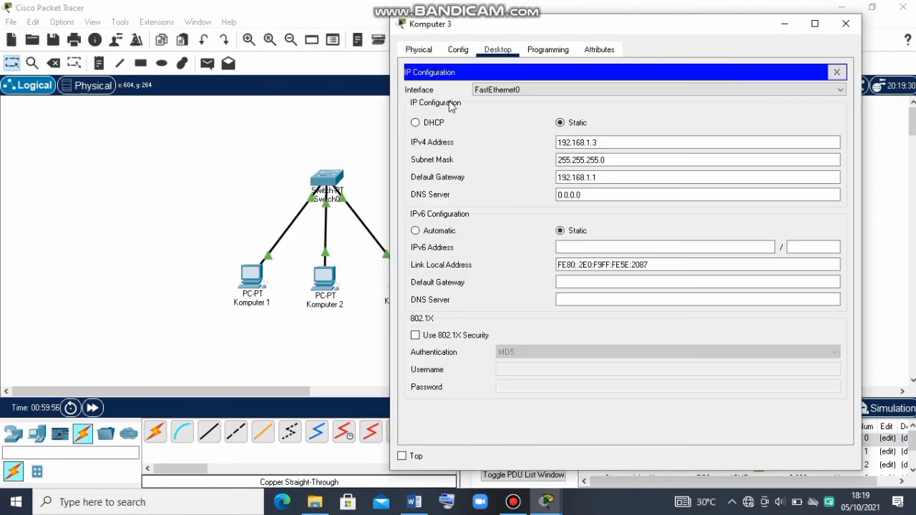
pyautogui.click(596, 143)
pyautogui.press('BackSpace')
pyautogui.press('BackSpace')
pyautogui.press('BackSpace')
pyautogui.write('0.4')
pyautogui.click(845, 25)
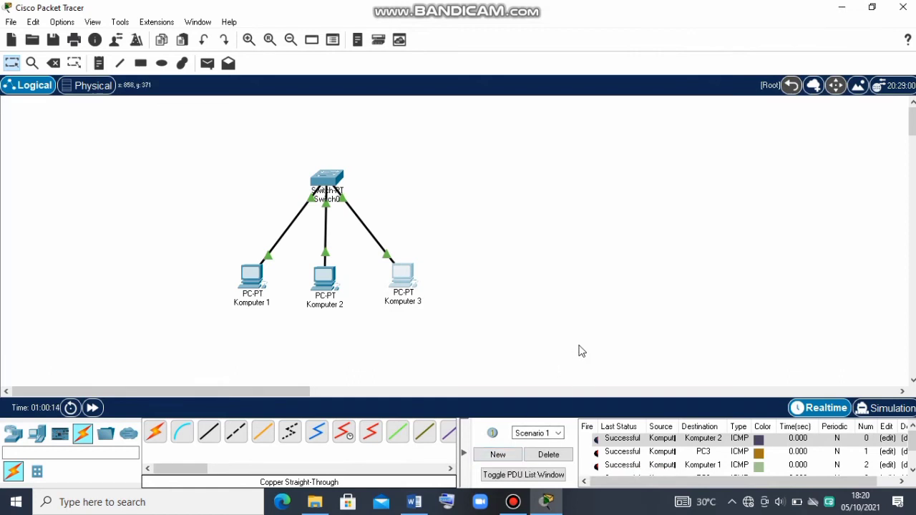
# - Create a new PDU scenario and send a simple PDU from Komputer 3 to Komputer 1
pyautogui.click(498, 456)
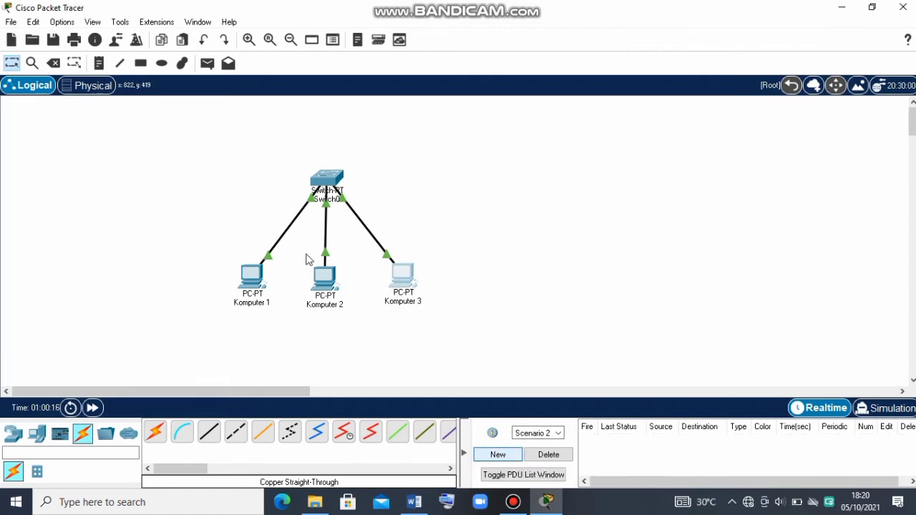
pyautogui.click(207, 64)
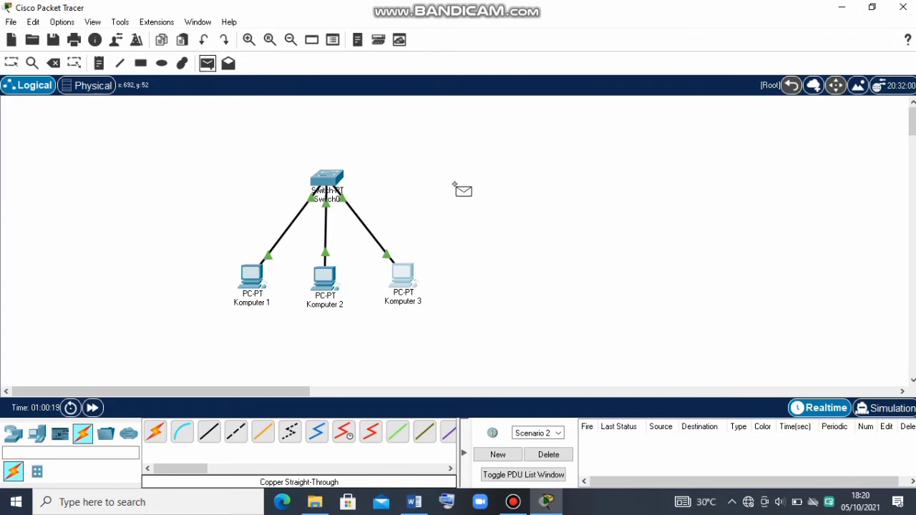
pyautogui.click(405, 281)
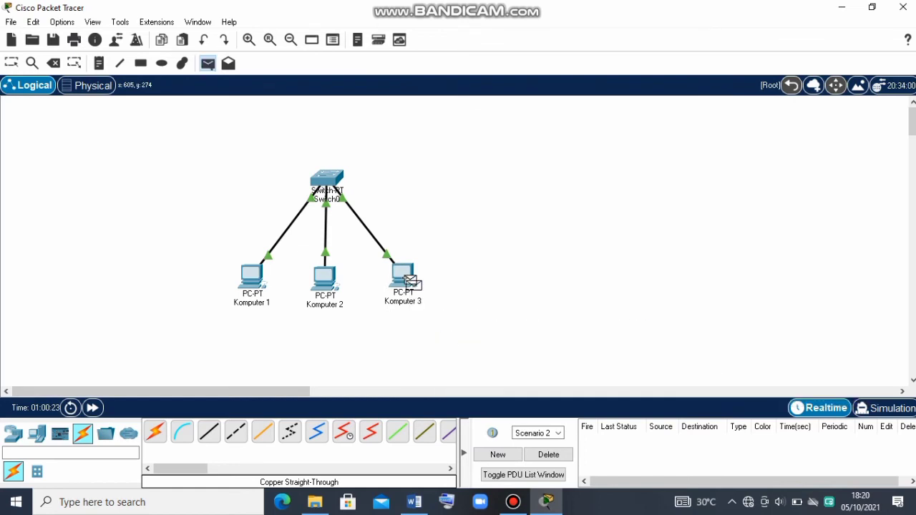
pyautogui.click(255, 273)
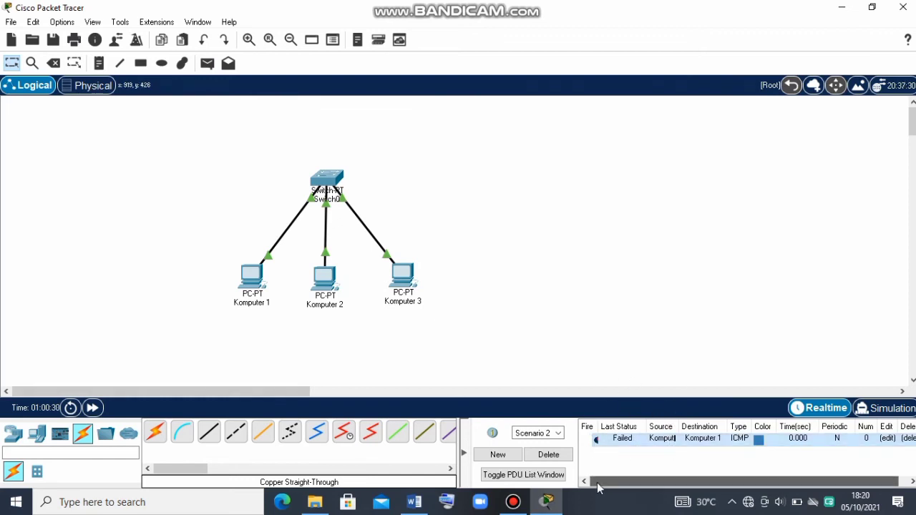
# - Send a simple PDU from Komputer 3 to Komputer 2 in the same scenario
pyautogui.click(208, 63)
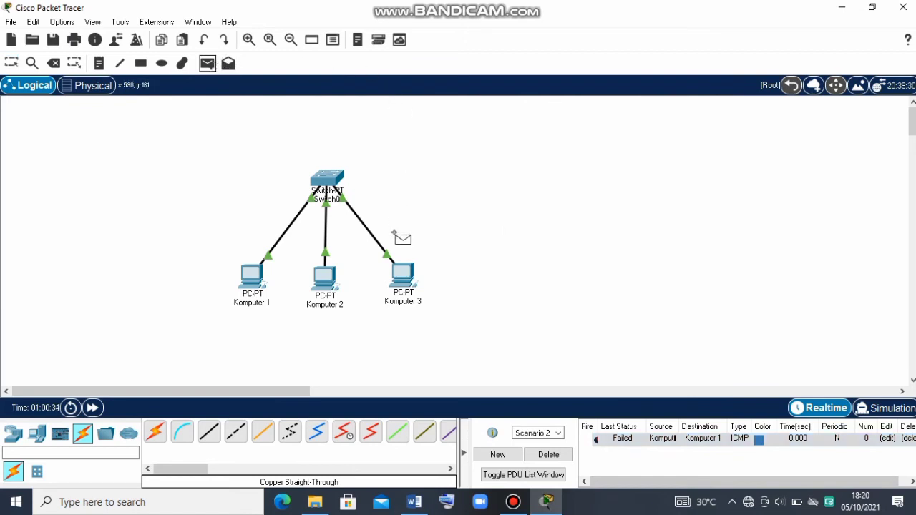
pyautogui.click(398, 270)
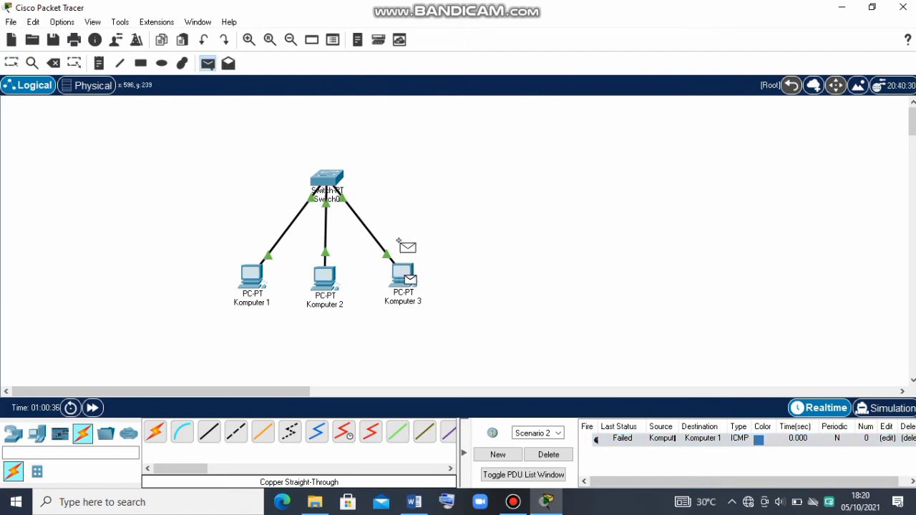
pyautogui.click(326, 281)
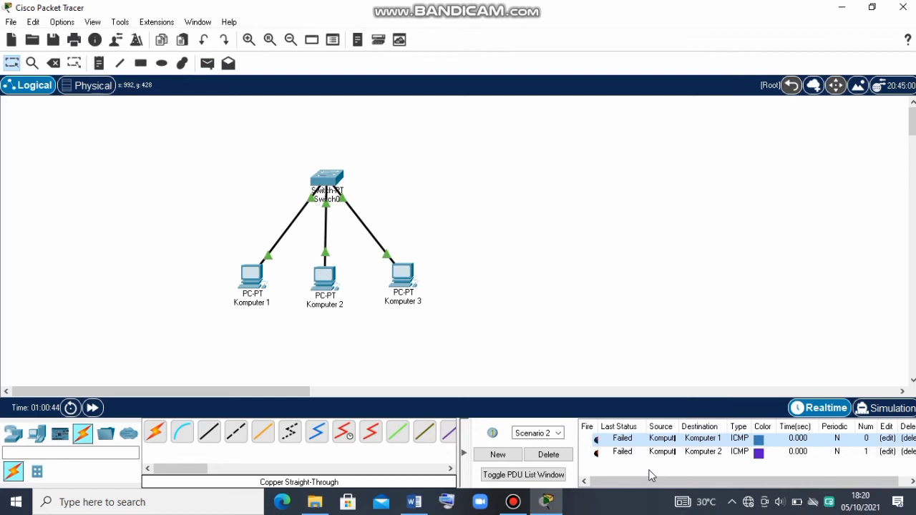
# - Open Komputer 3's Command Prompt with its window beside the topology and ping 192.168.1.1
pyautogui.click(405, 272)
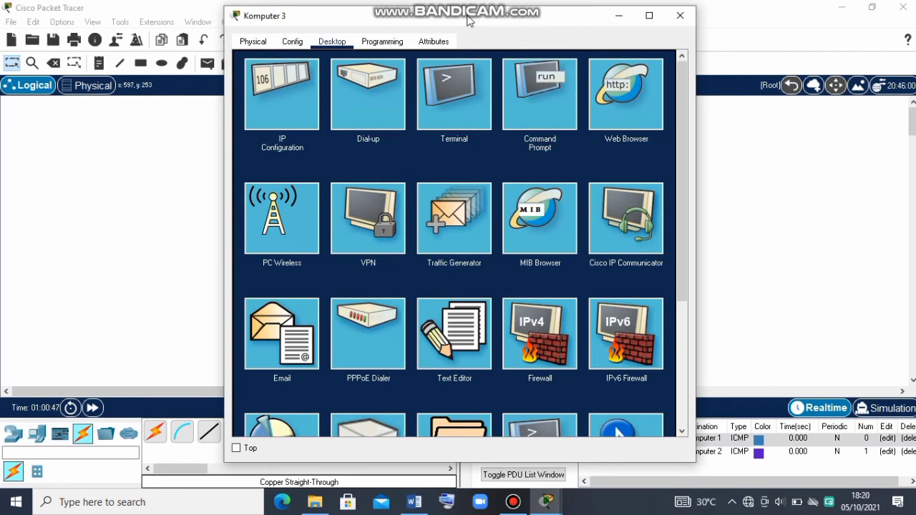
pyautogui.moveTo(472, 22); pyautogui.dragTo(490, 22)
pyautogui.moveTo(640, 22); pyautogui.dragTo(824, 25)
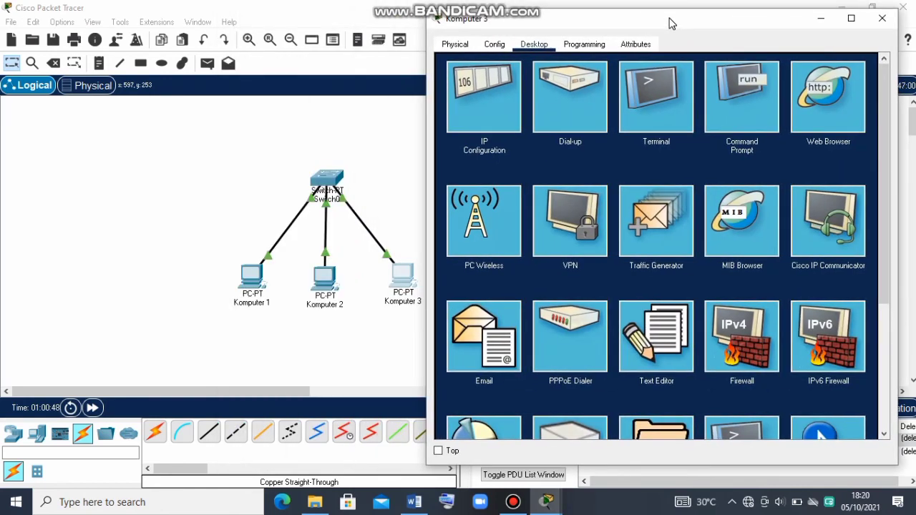
pyautogui.click(753, 95)
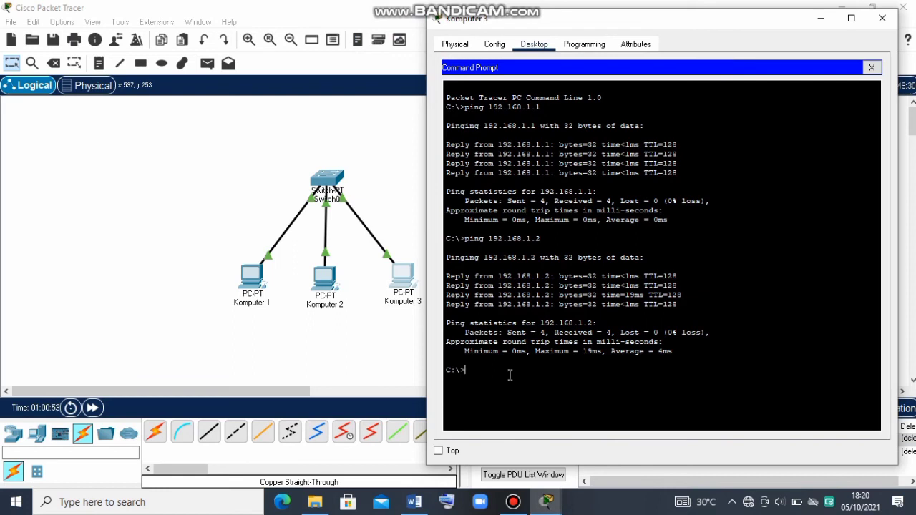
pyautogui.press('capslock')
pyautogui.press('capslock')
pyautogui.write('ping 192')
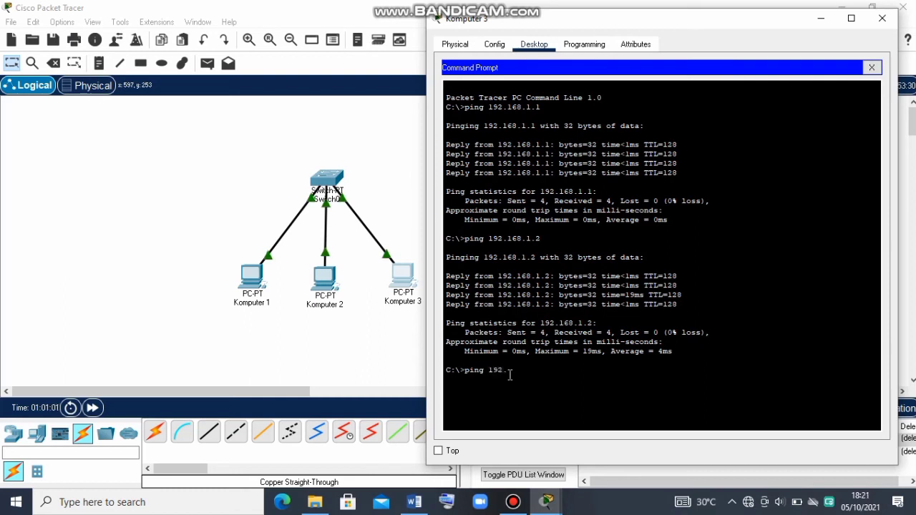
pyautogui.write('.168')
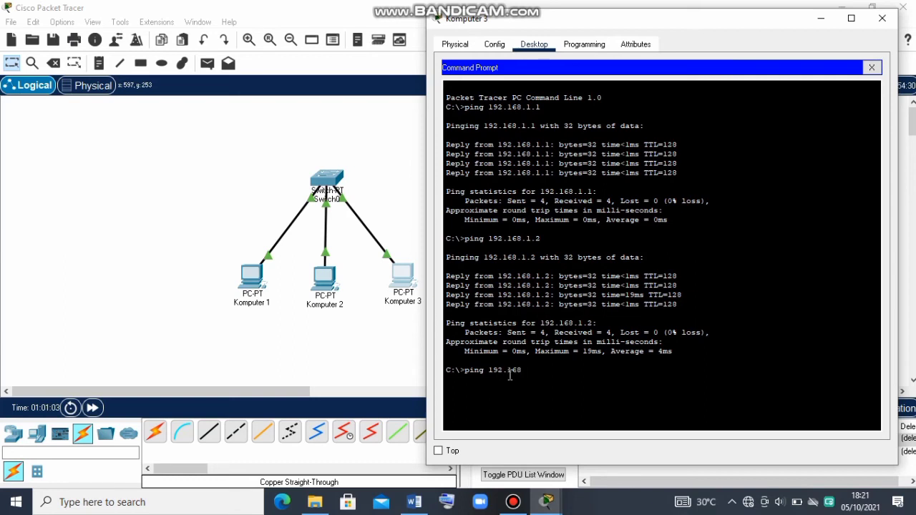
pyautogui.write('.1.1')
pyautogui.press('Return')
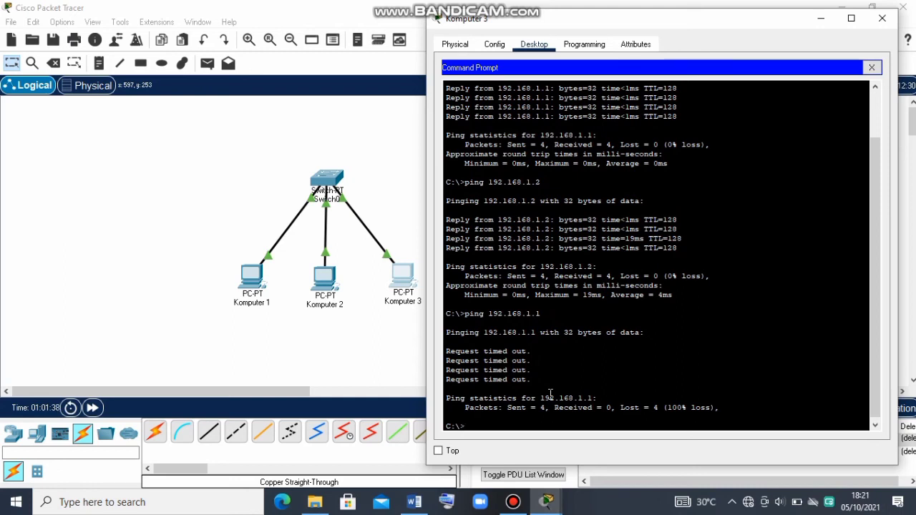
# - Ping 192.168.1.2 from Komputer 3's Command Prompt and close its device window
pyautogui.write('ping 192.16')
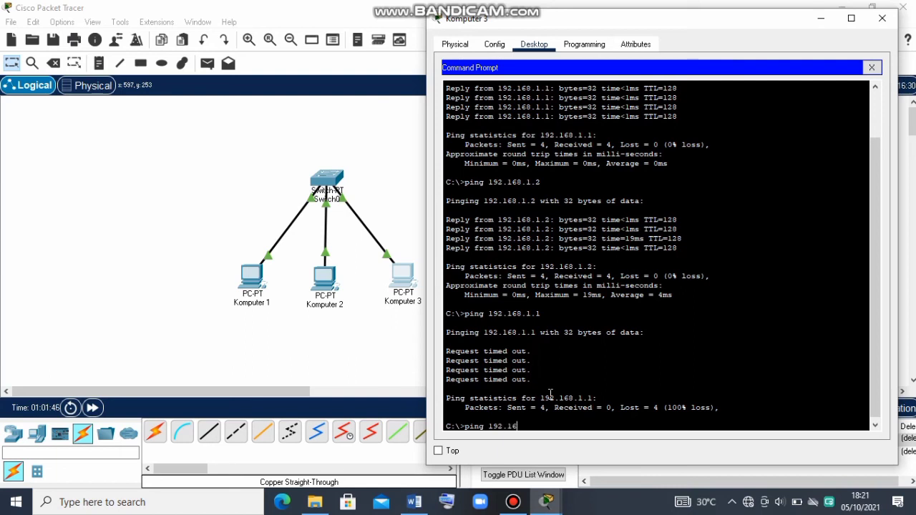
pyautogui.write('8.1.2')
pyautogui.press('Return')
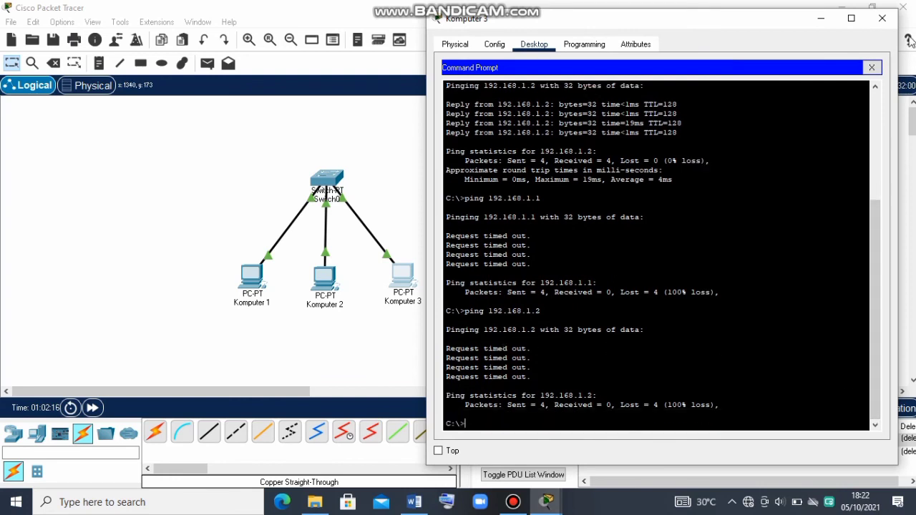
pyautogui.click(882, 18)
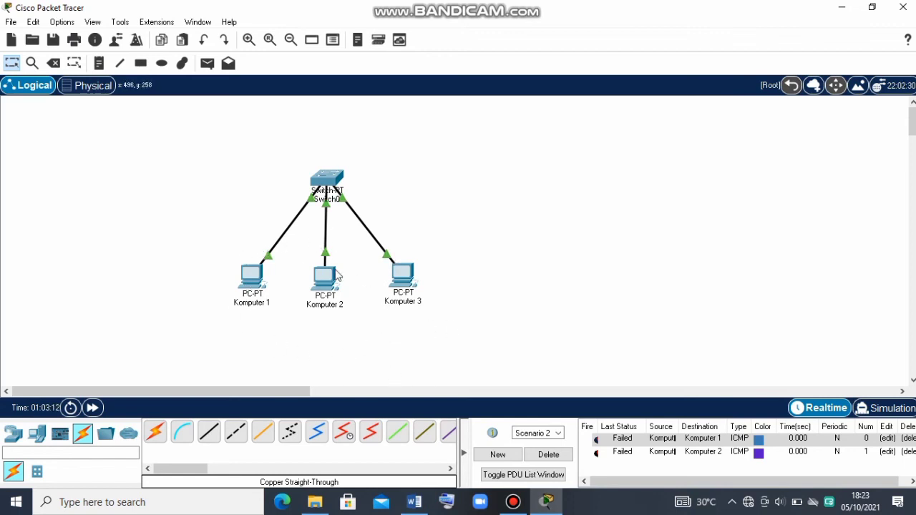
pyautogui.moveTo(339, 275)
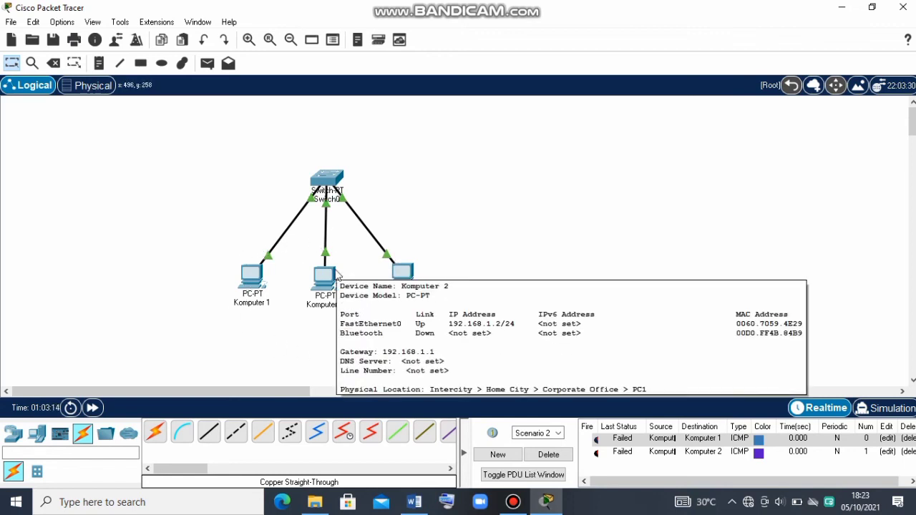